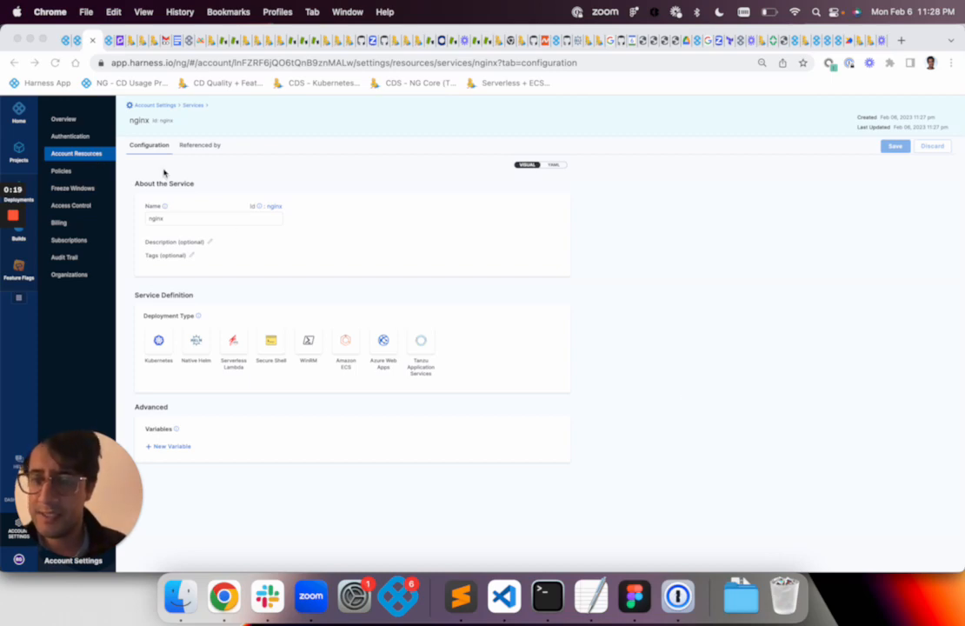
Step: Open the nginx service's configuration from the account-level Services resources
{"action": "left_click", "coordinate": [94, 156]}
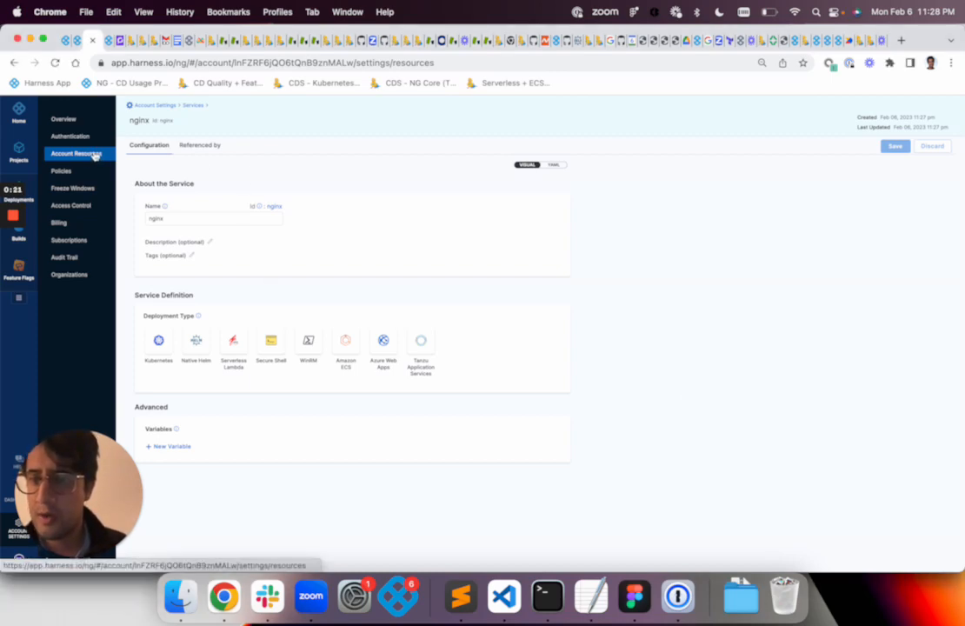
{"action": "left_click", "coordinate": [97, 171]}
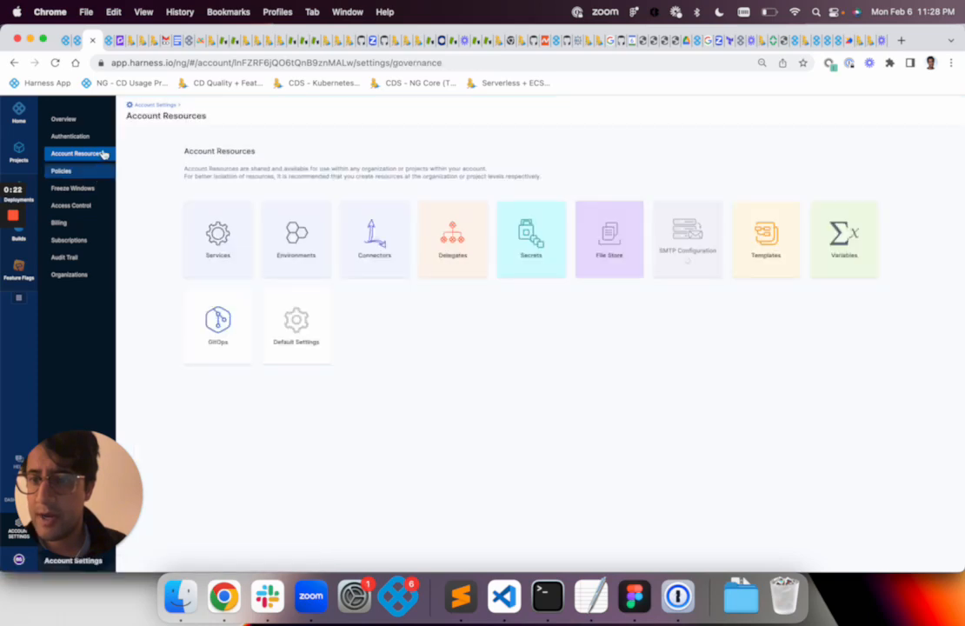
{"action": "left_click", "coordinate": [96, 157]}
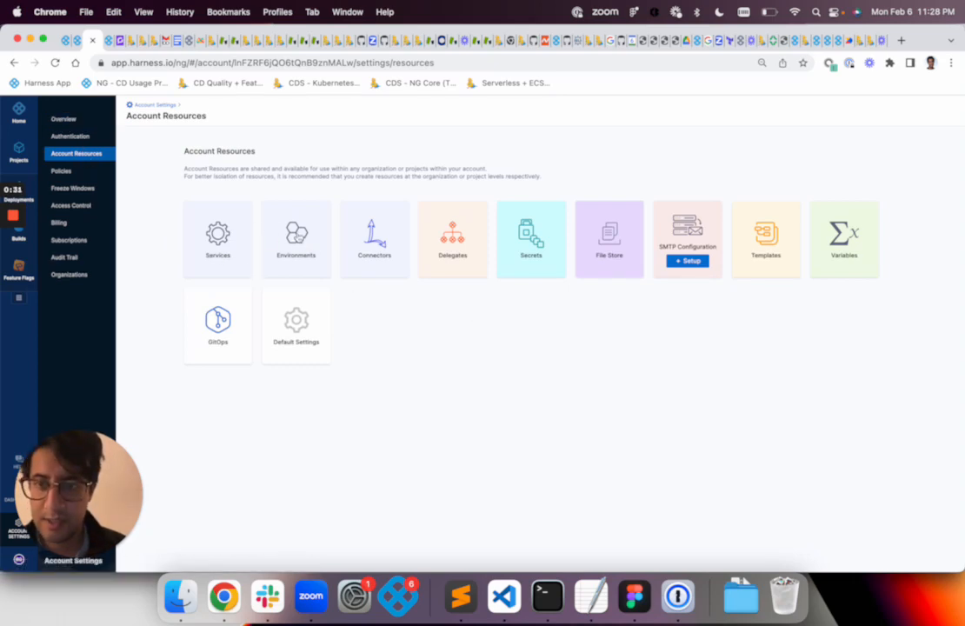
{"action": "left_click", "coordinate": [233, 249]}
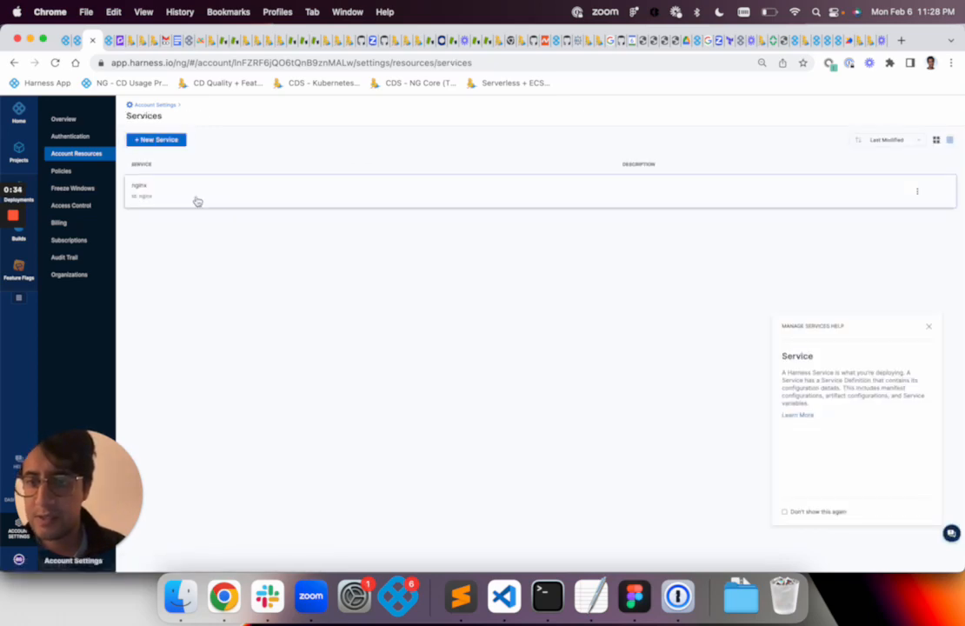
{"action": "left_click", "coordinate": [870, 184]}
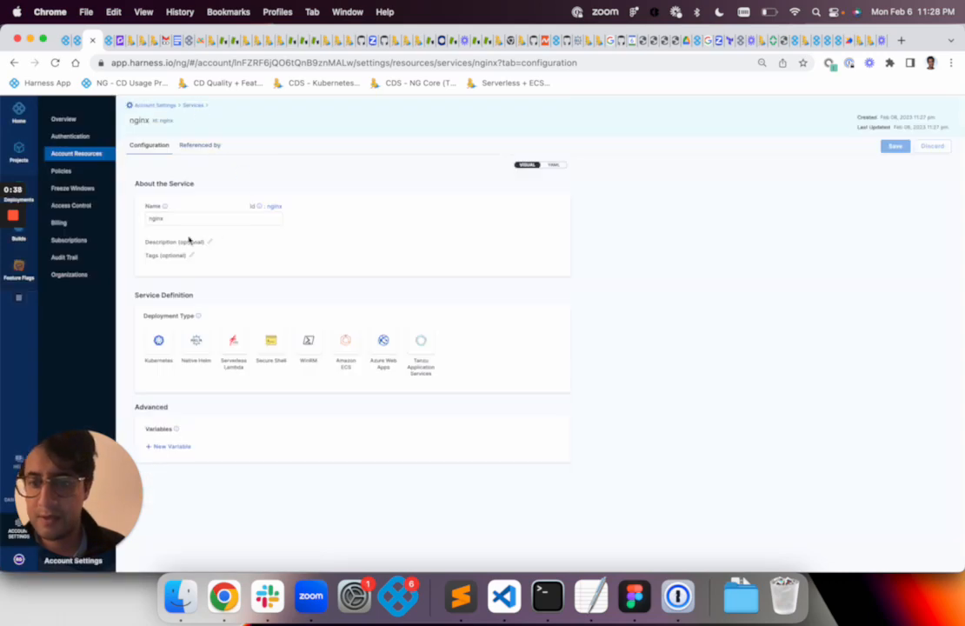
{"action": "scroll", "coordinate": [230, 339], "scroll_direction": "down", "scroll_amount": 1}
{"action": "scroll", "coordinate": [209, 280], "scroll_direction": "up", "scroll_amount": 2}
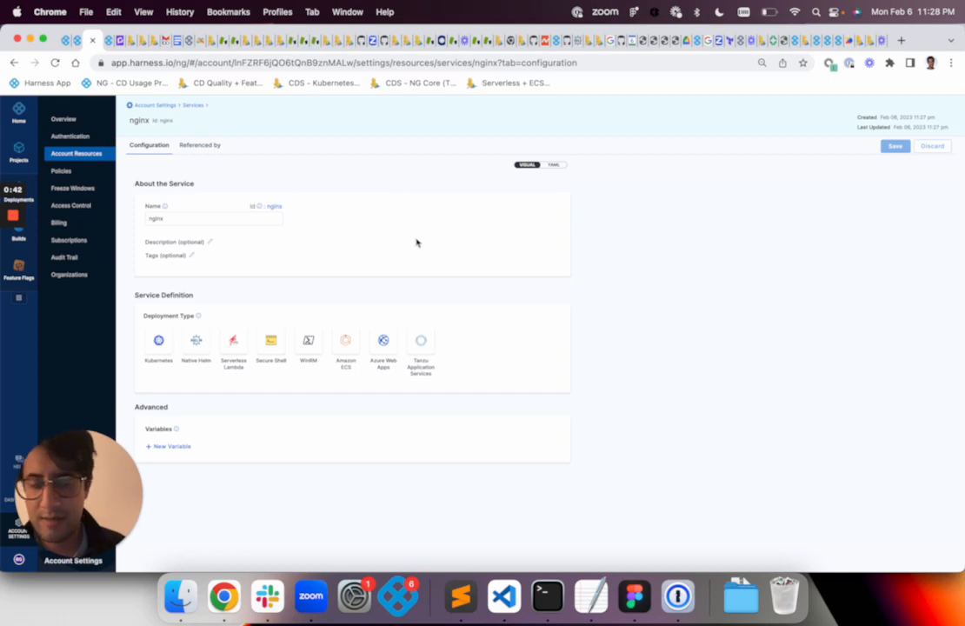
Step: Set the service's deployment type to Kubernetes and start adding a manifest of type K8s Manifest
{"action": "left_click", "coordinate": [158, 345]}
{"action": "scroll", "coordinate": [174, 374], "scroll_direction": "down", "scroll_amount": 2}
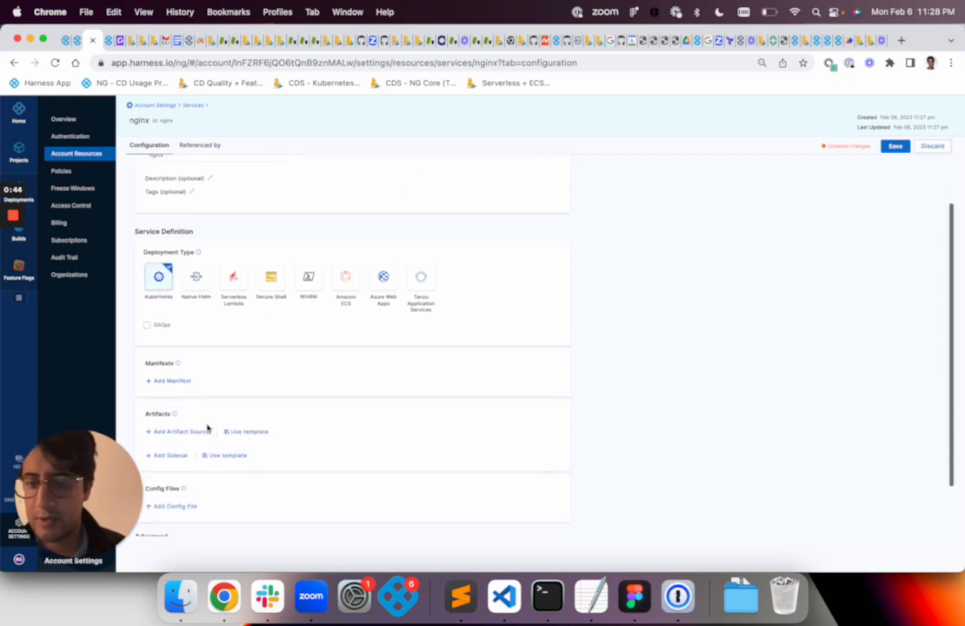
{"action": "left_click", "coordinate": [173, 384]}
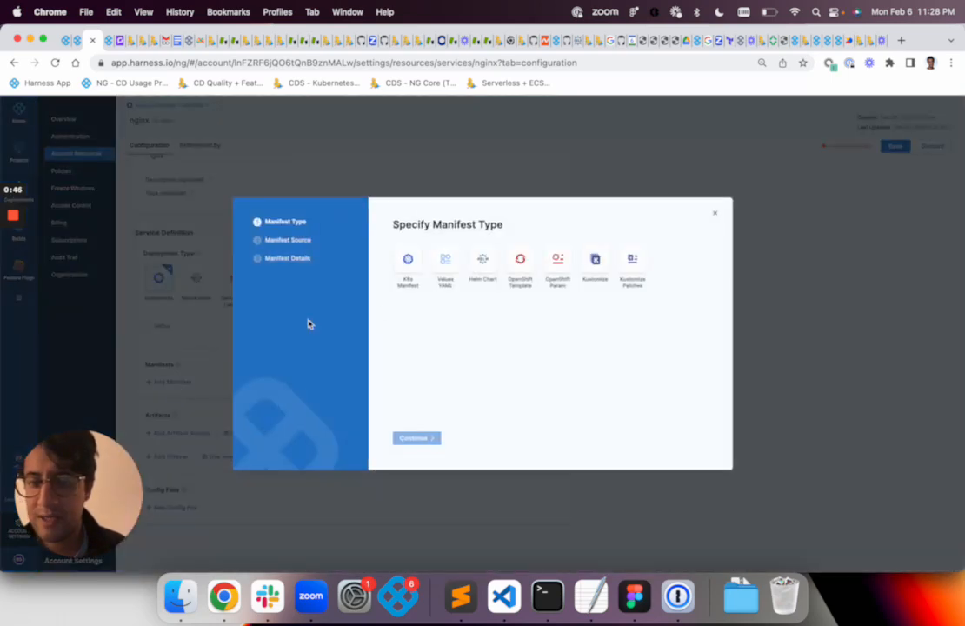
{"action": "left_click", "coordinate": [409, 265]}
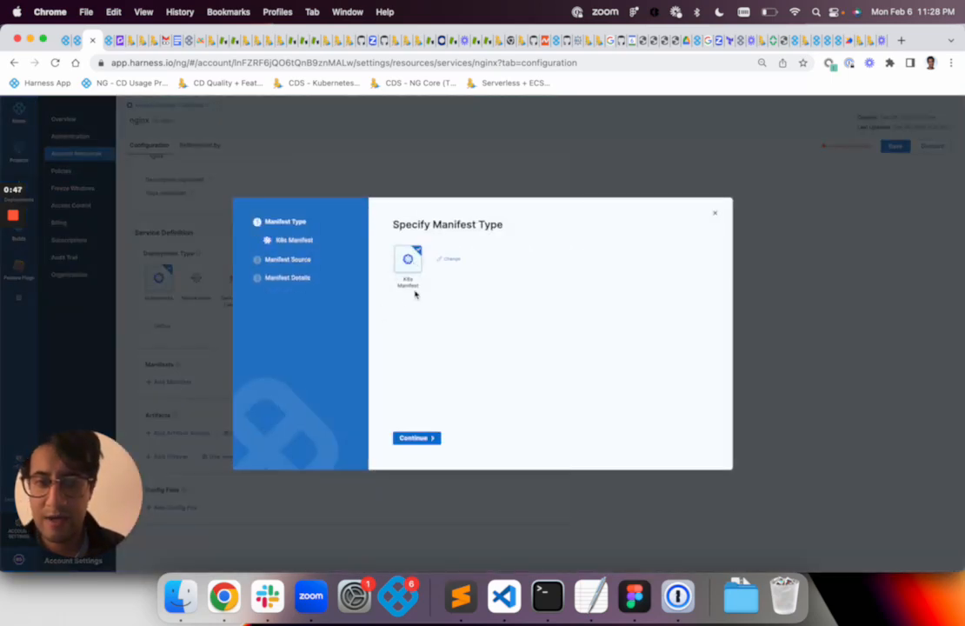
{"action": "left_click", "coordinate": [428, 437]}
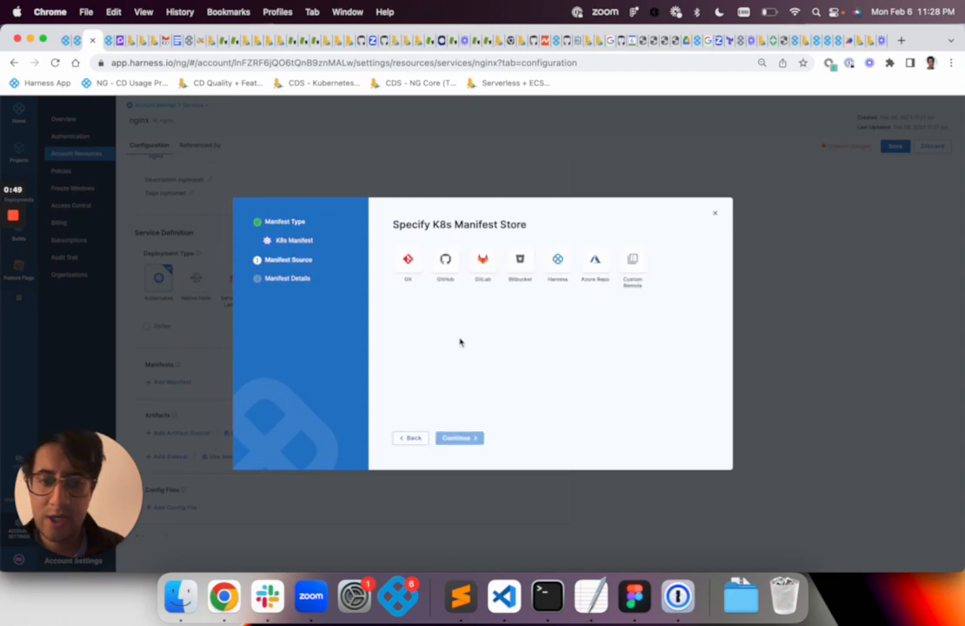
Step: Choose GitHub as the manifest store, using the existing account-level connector listed directly below Test123
{"action": "left_click", "coordinate": [446, 261]}
{"action": "left_click", "coordinate": [482, 317]}
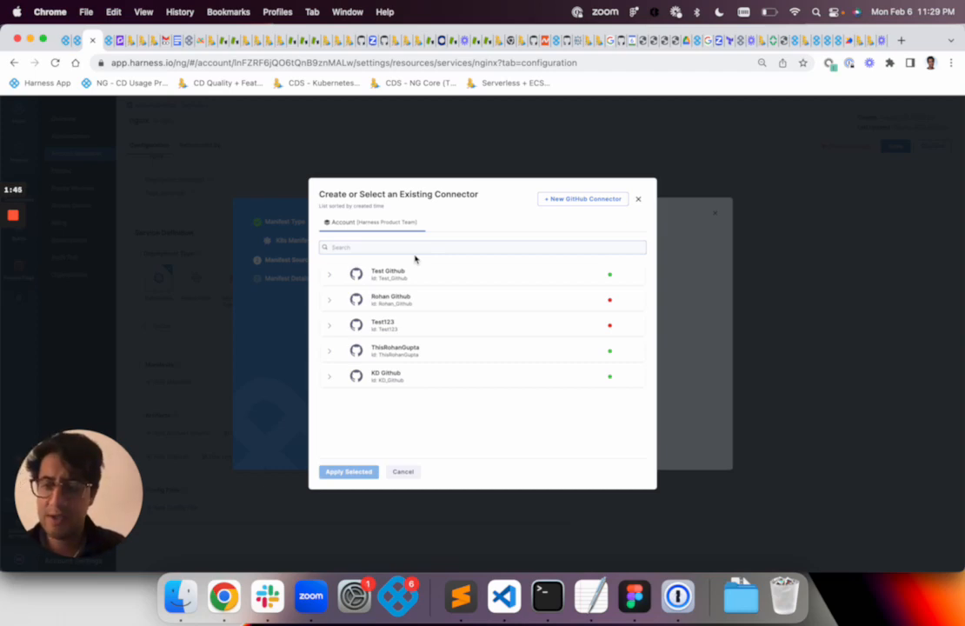
{"action": "left_click", "coordinate": [449, 349]}
{"action": "left_click", "coordinate": [405, 357]}
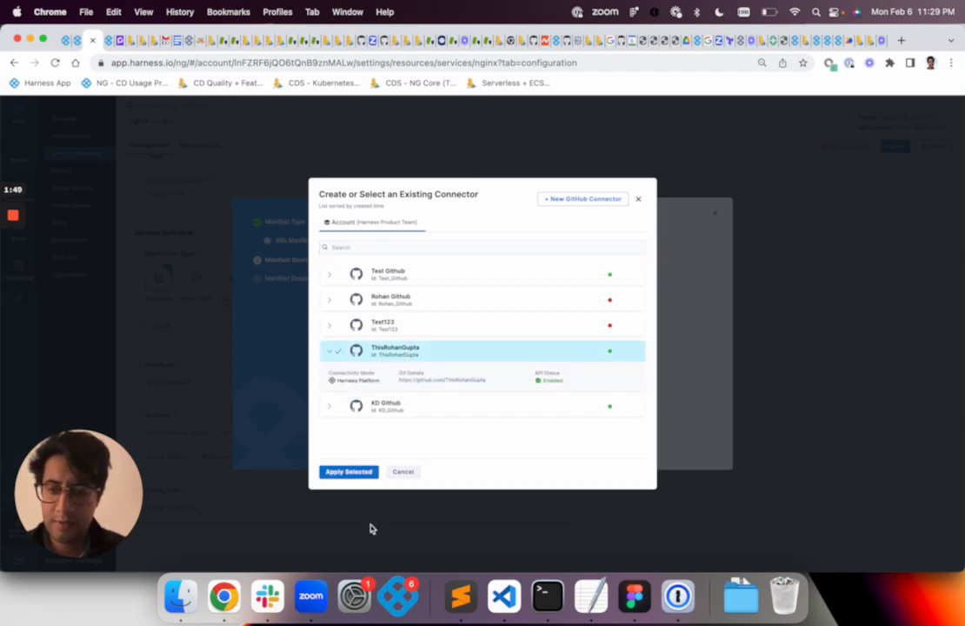
{"action": "left_click", "coordinate": [350, 473]}
{"action": "left_click", "coordinate": [458, 438]}
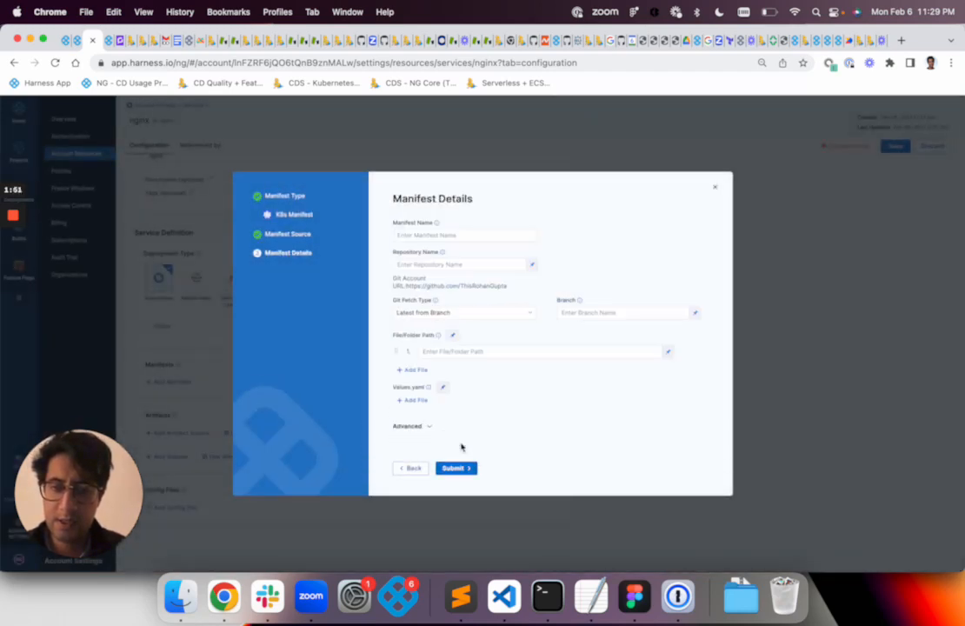
Step: Name the manifest demo and set its repository name to Product-Management
{"action": "left_click", "coordinate": [450, 233]}
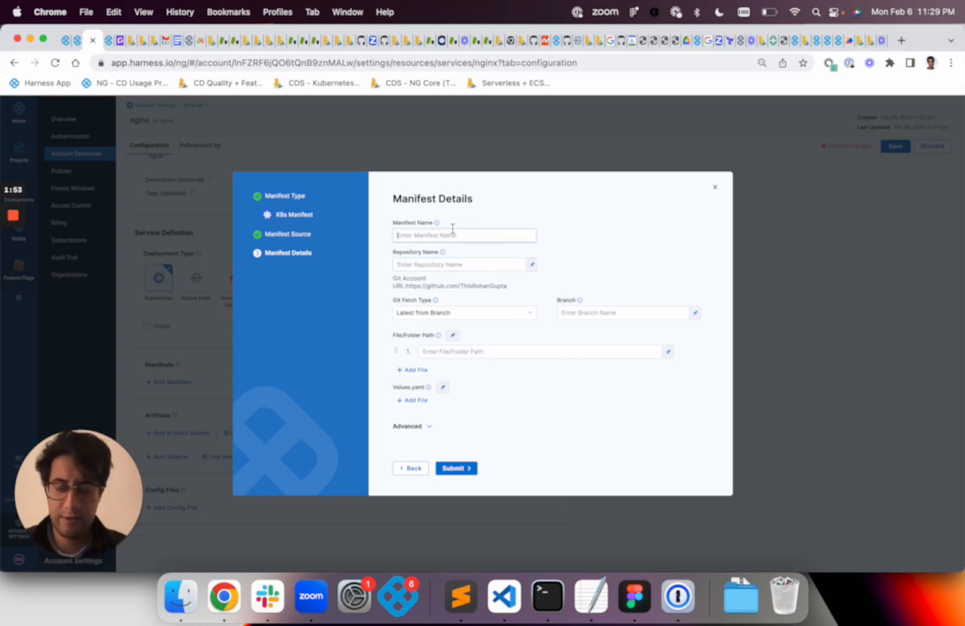
{"action": "type", "text": "demo"}
{"action": "left_click", "coordinate": [439, 259]}
{"action": "type", "text": "Product-Management"}
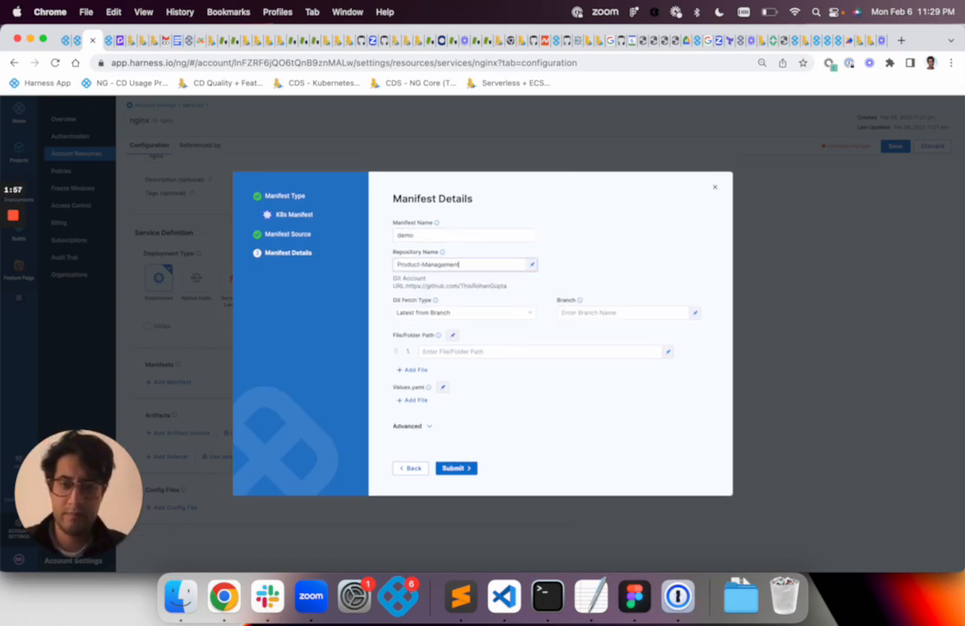
{"action": "left_click", "coordinate": [598, 313]}
{"action": "type", "text": "cdng"}
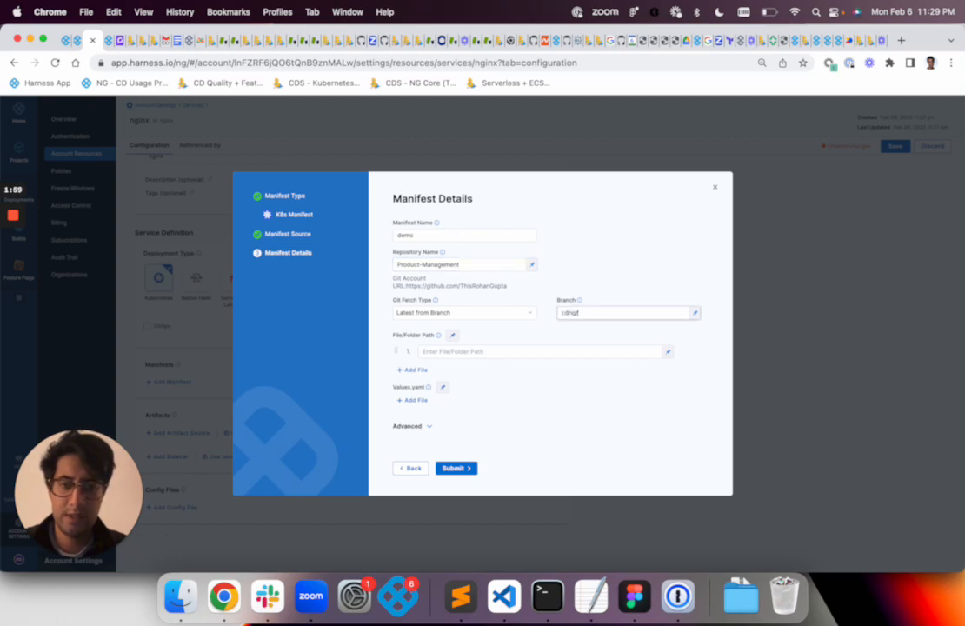
{"action": "type", "text": "/"}
{"action": "left_click", "coordinate": [564, 351]}
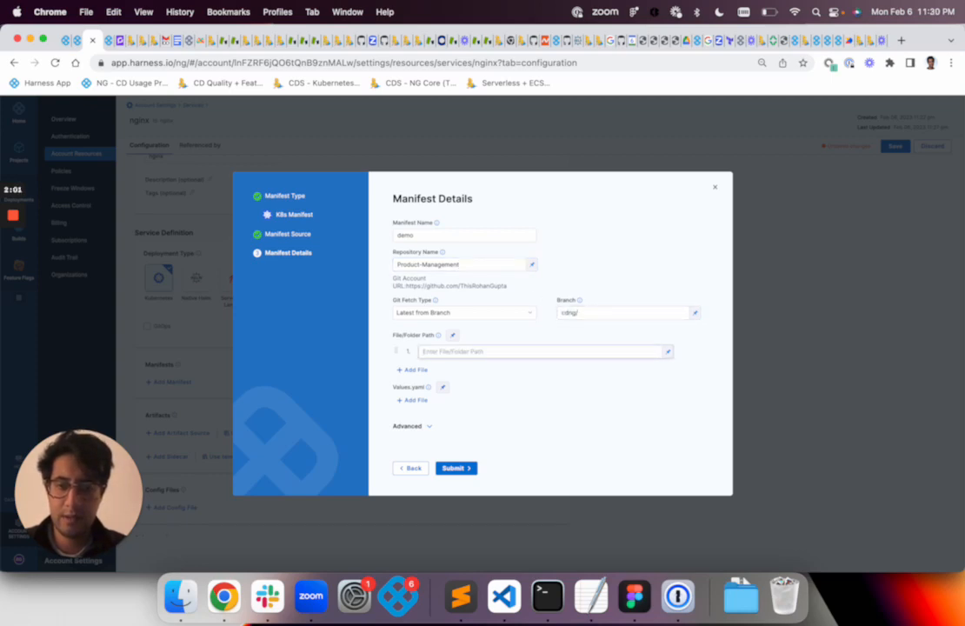
{"action": "type", "text": "values.yaml"}
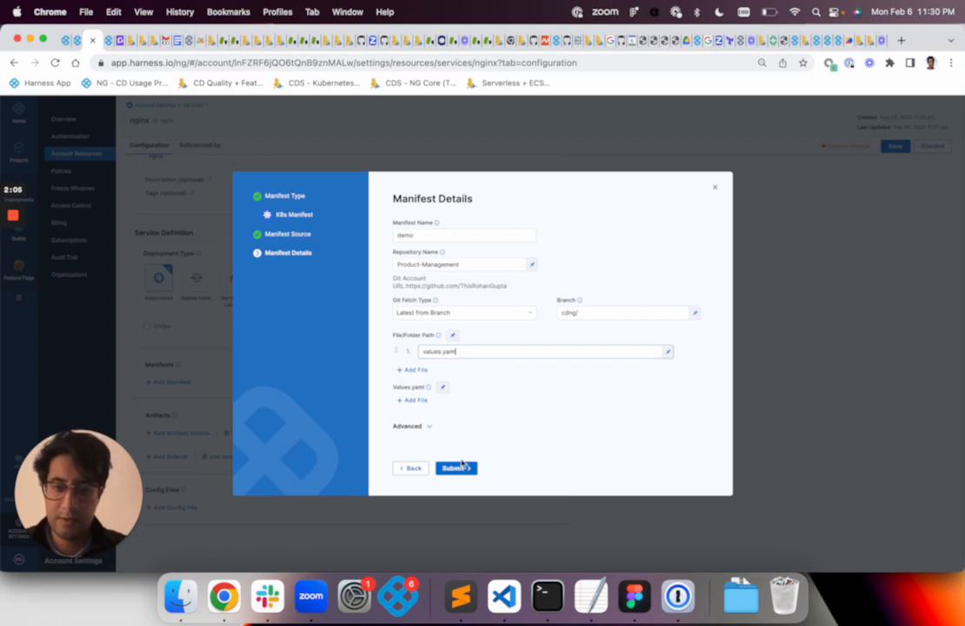
{"action": "triple_click", "coordinate": [470, 349]}
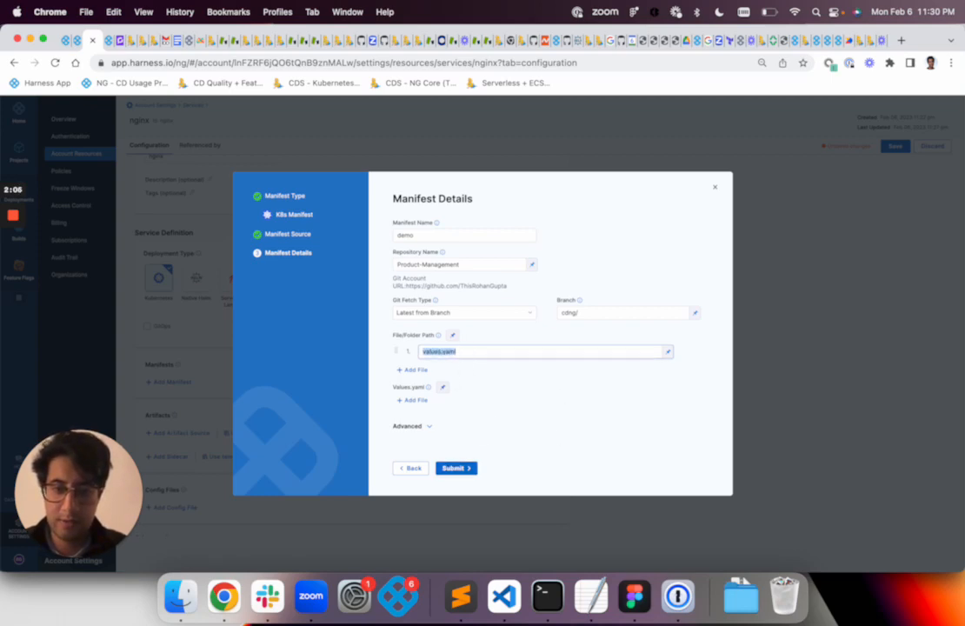
{"action": "key", "text": "BackSpace"}
Step: Set the manifest's branch to main and its file/folder path to cdng/
{"action": "double_click", "coordinate": [569, 307]}
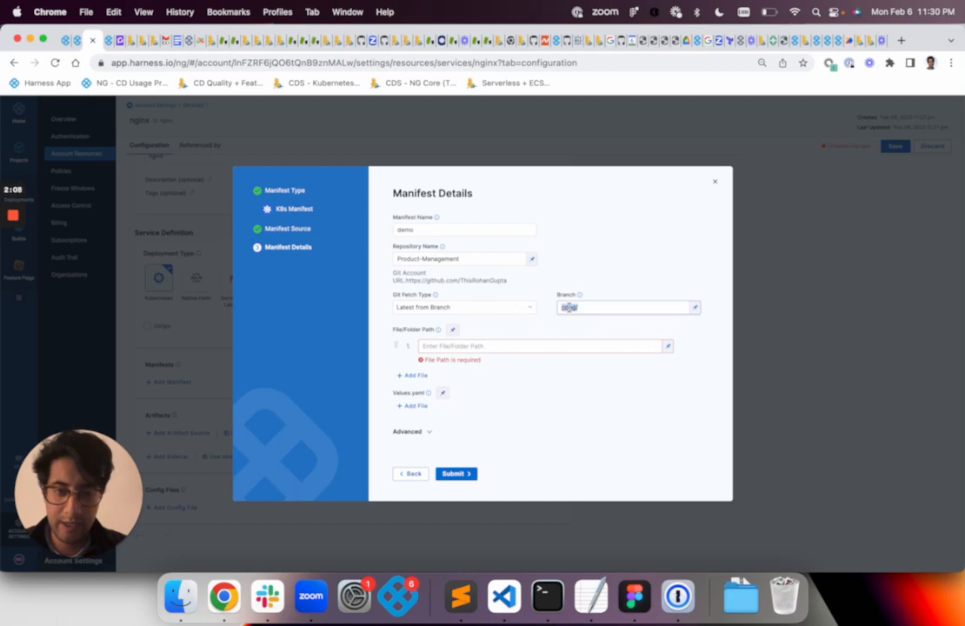
{"action": "type", "text": "main"}
{"action": "left_click", "coordinate": [534, 347]}
{"action": "type", "text": "cdn"}
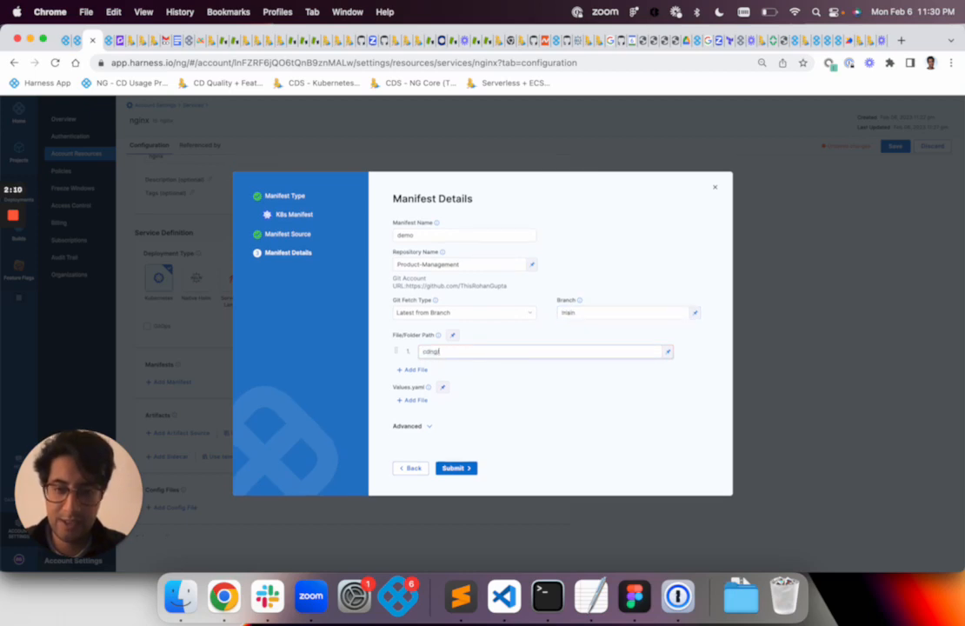
{"action": "type", "text": "g/"}
Step: Submit the manifest details and save the nginx service
{"action": "left_click", "coordinate": [456, 468]}
{"action": "scroll", "coordinate": [366, 422], "scroll_direction": "down", "scroll_amount": 2}
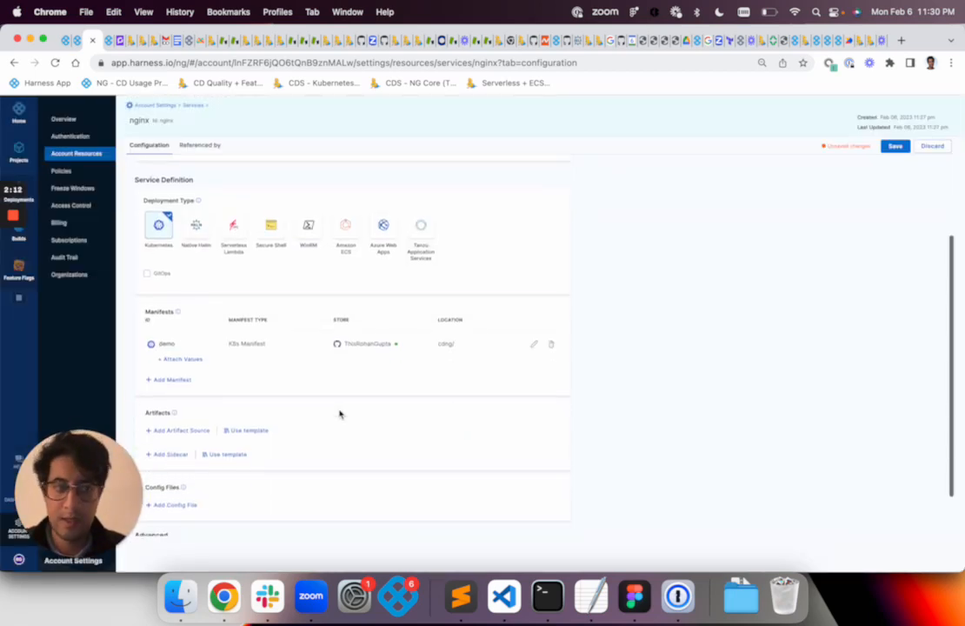
{"action": "left_click", "coordinate": [894, 146]}
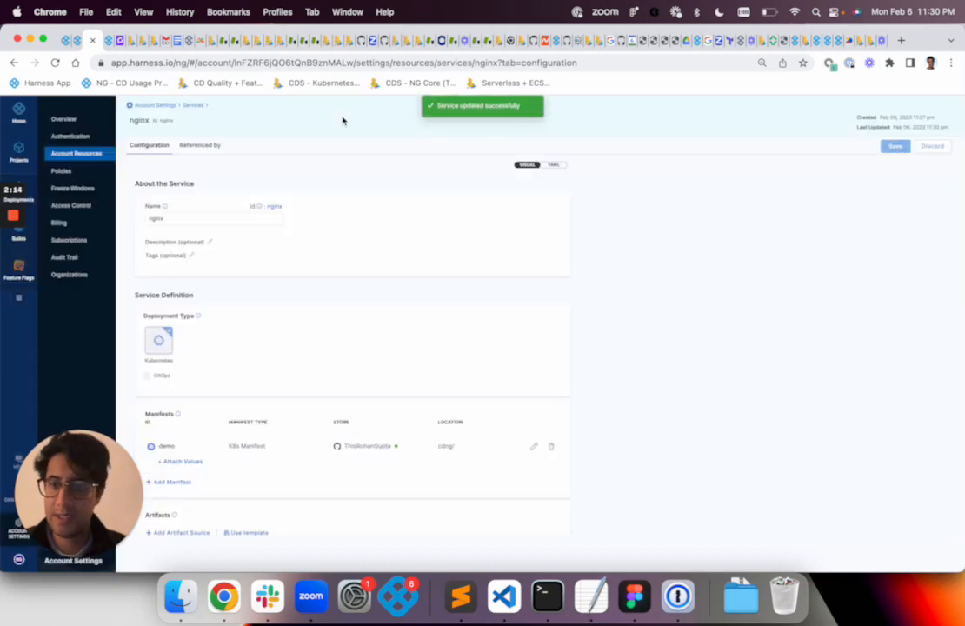
Step: Create an account-level environment named dev with the Pre-Production type
{"action": "left_click", "coordinate": [193, 106]}
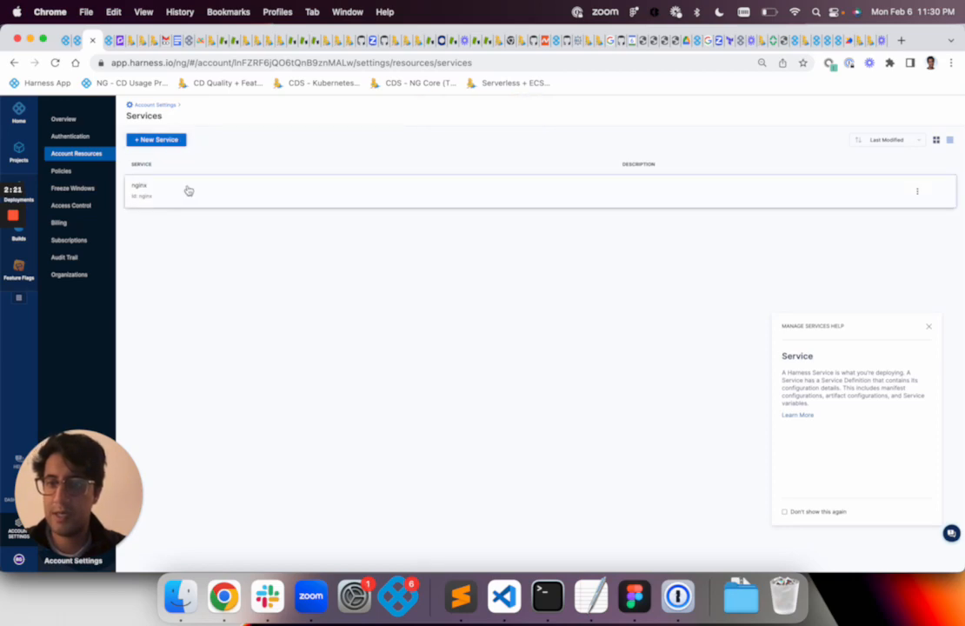
{"action": "left_click", "coordinate": [94, 162]}
{"action": "left_click", "coordinate": [294, 294]}
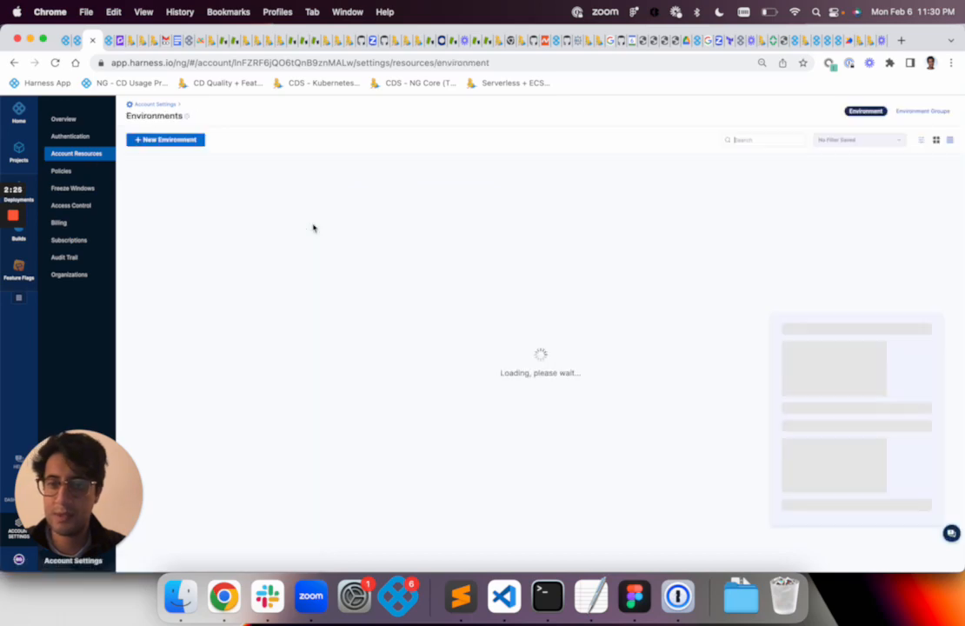
{"action": "left_click", "coordinate": [171, 142]}
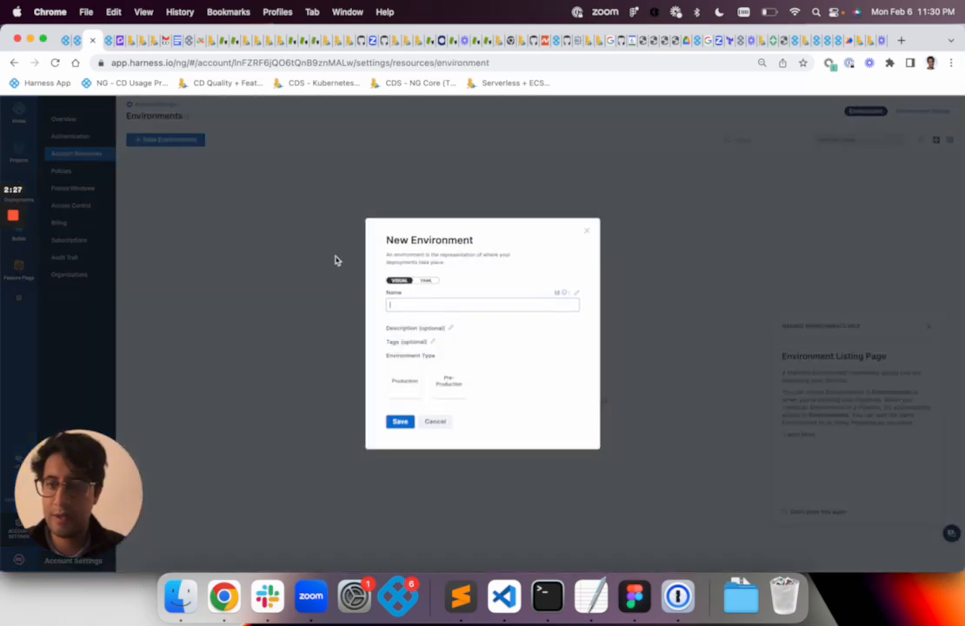
{"action": "type", "text": "dev"}
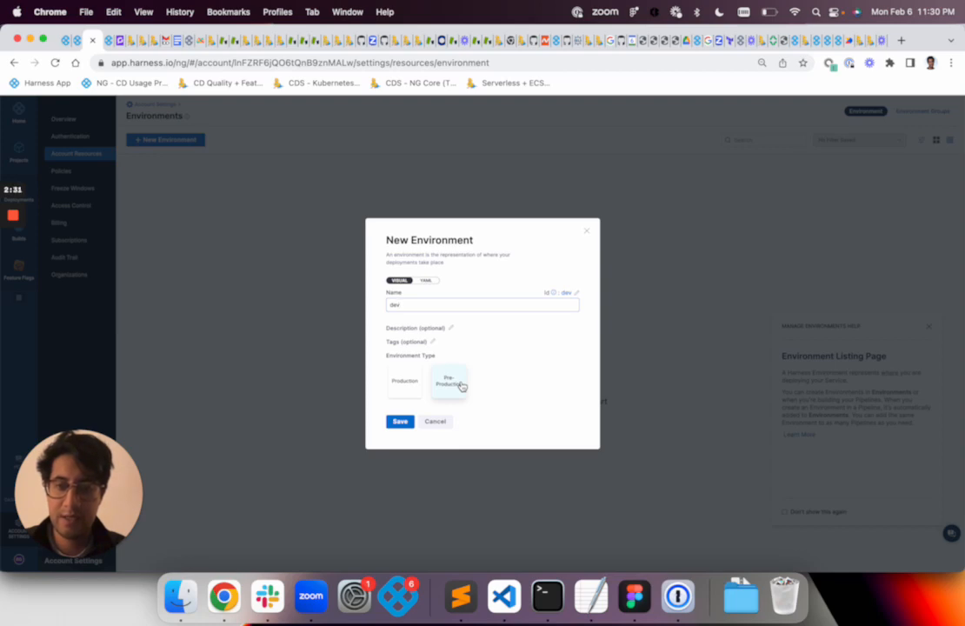
{"action": "left_click", "coordinate": [462, 387]}
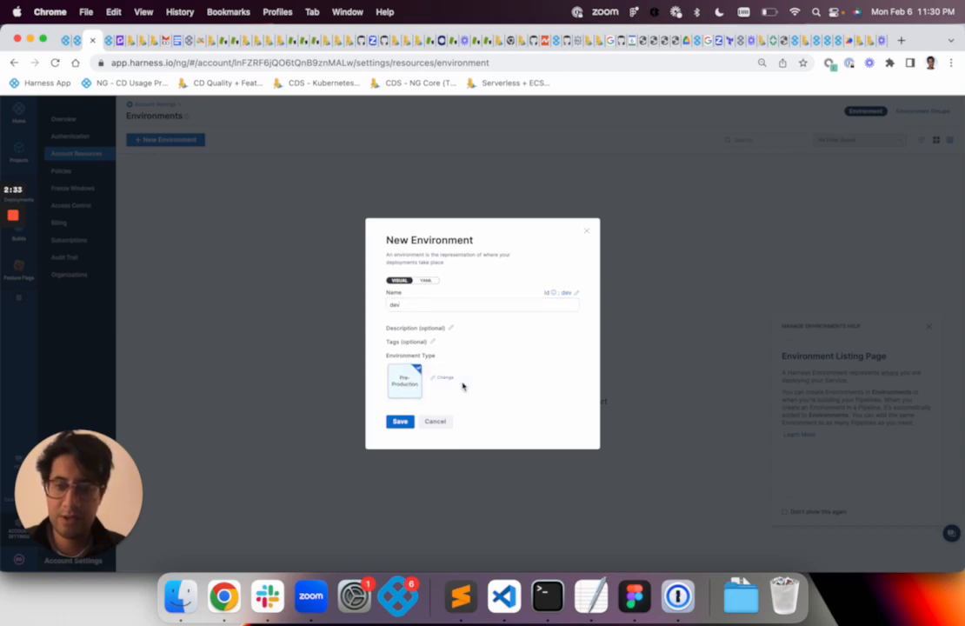
{"action": "left_click", "coordinate": [400, 422]}
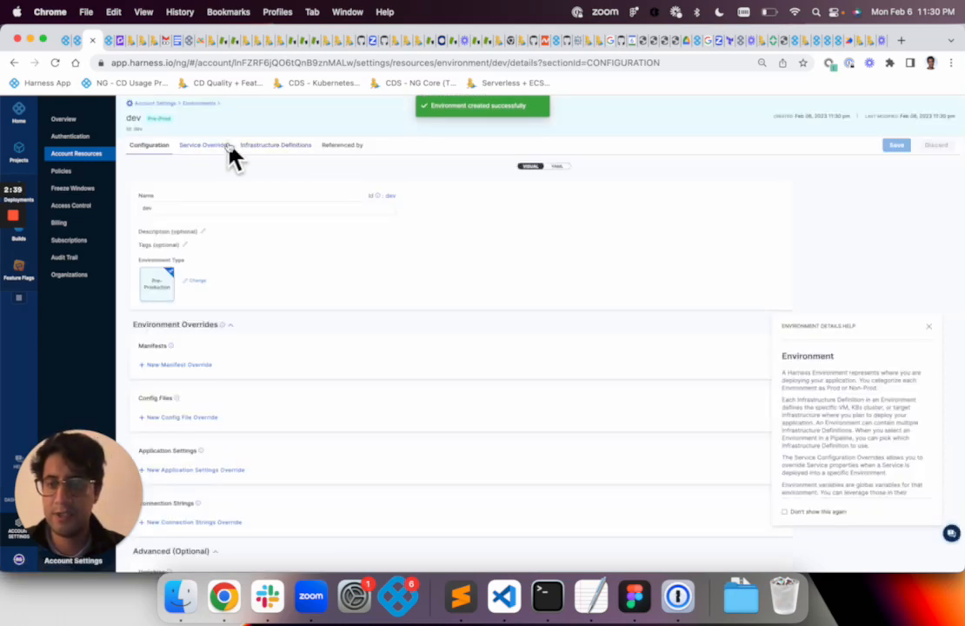
Step: Start a new service override in the dev environment for the account-level nginx service
{"action": "left_click", "coordinate": [209, 148]}
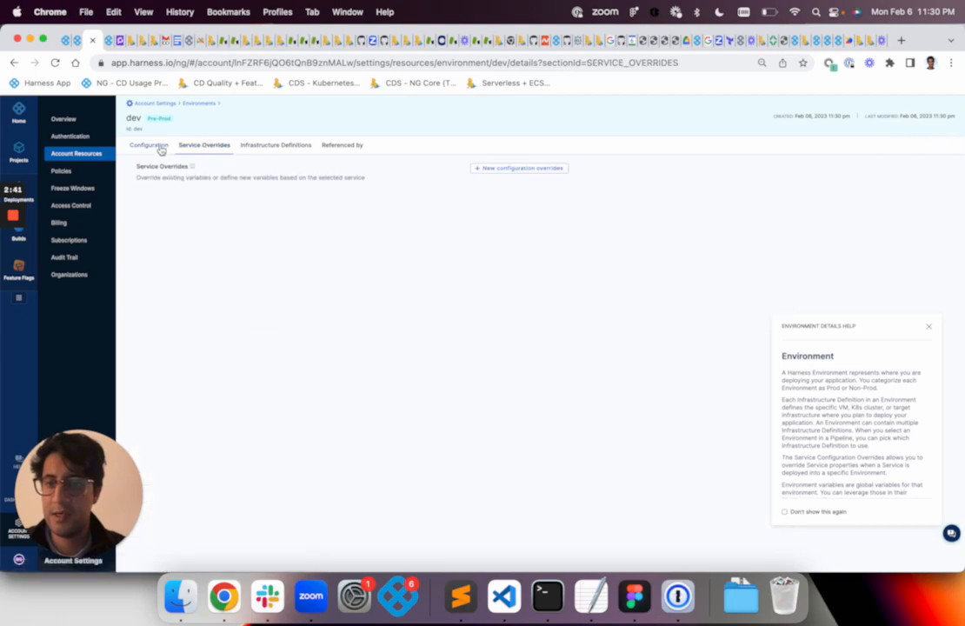
{"action": "left_click", "coordinate": [503, 171]}
{"action": "left_click", "coordinate": [433, 281]}
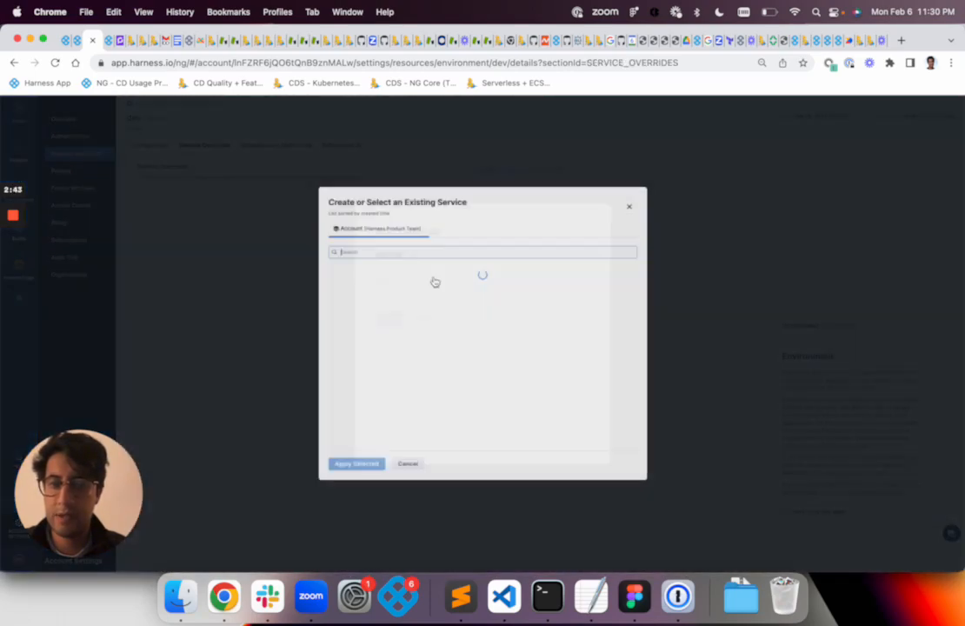
{"action": "left_click", "coordinate": [401, 278]}
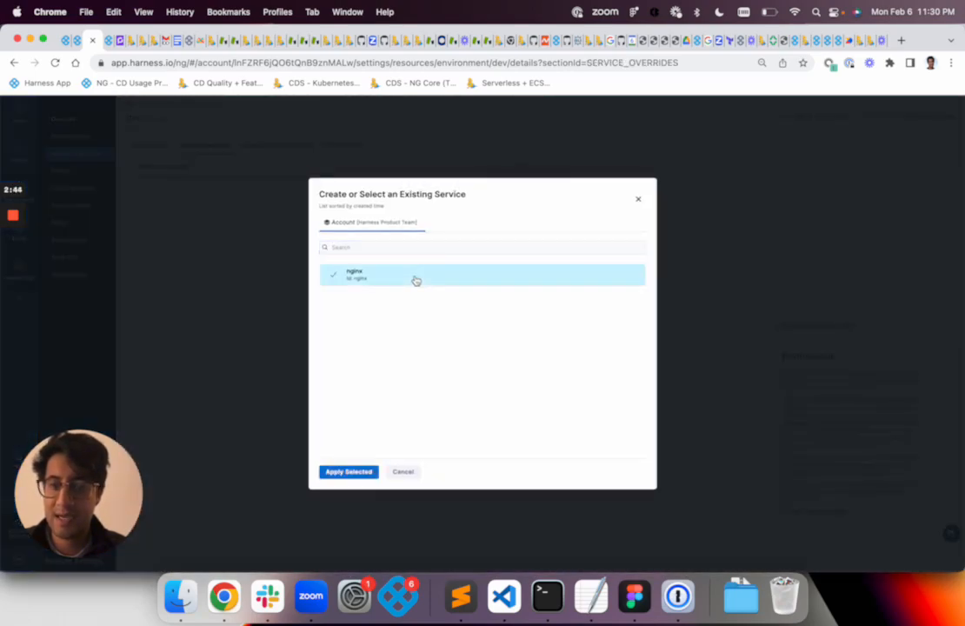
{"action": "left_click", "coordinate": [366, 473]}
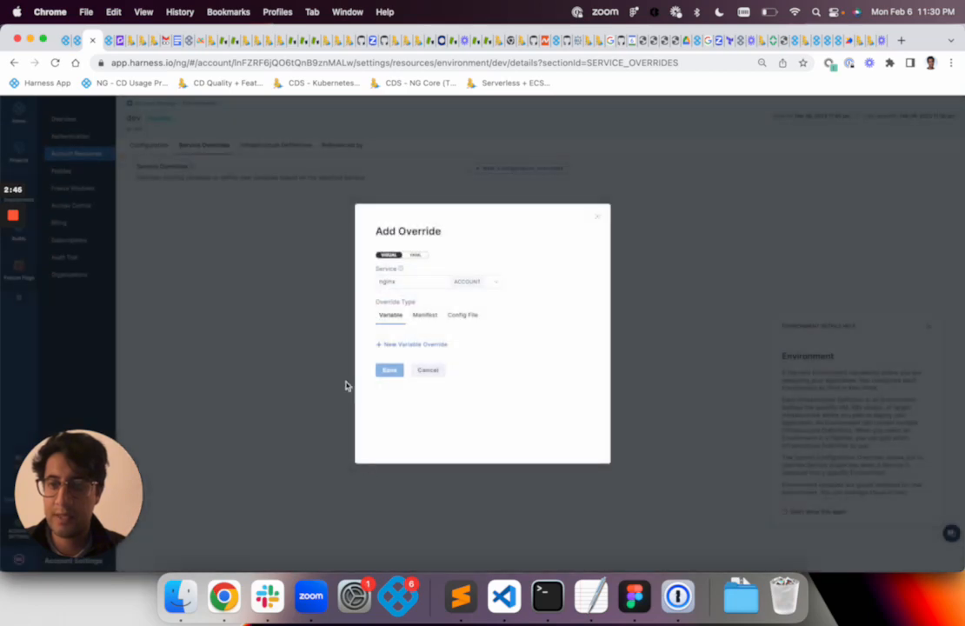
Step: Add a String variable override named cpu with the value 0.25 to the nginx service override and save it
{"action": "left_click", "coordinate": [404, 345]}
{"action": "left_click", "coordinate": [429, 308]}
{"action": "type", "text": "d"}
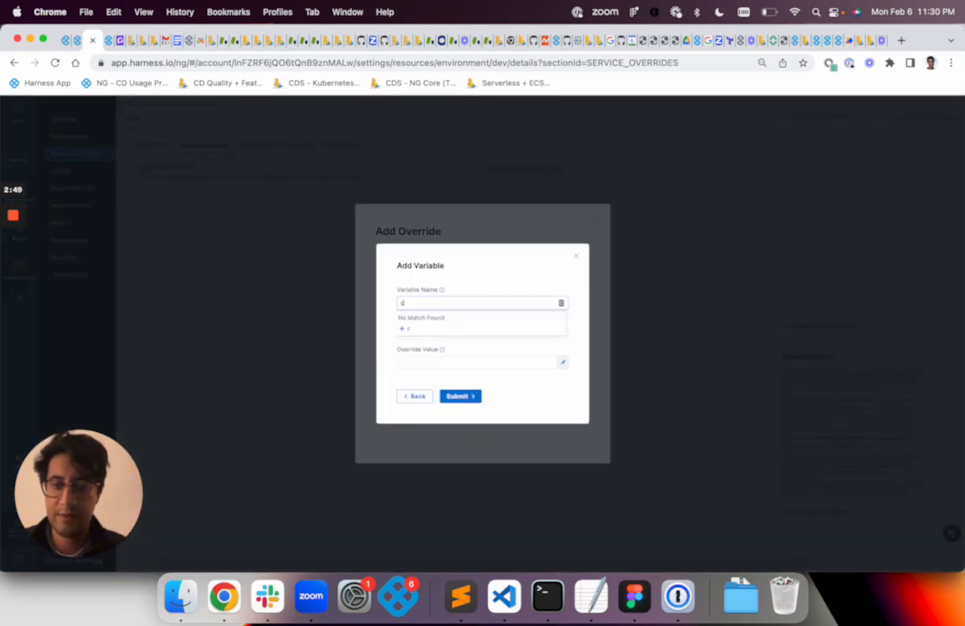
{"action": "left_click", "coordinate": [412, 329]}
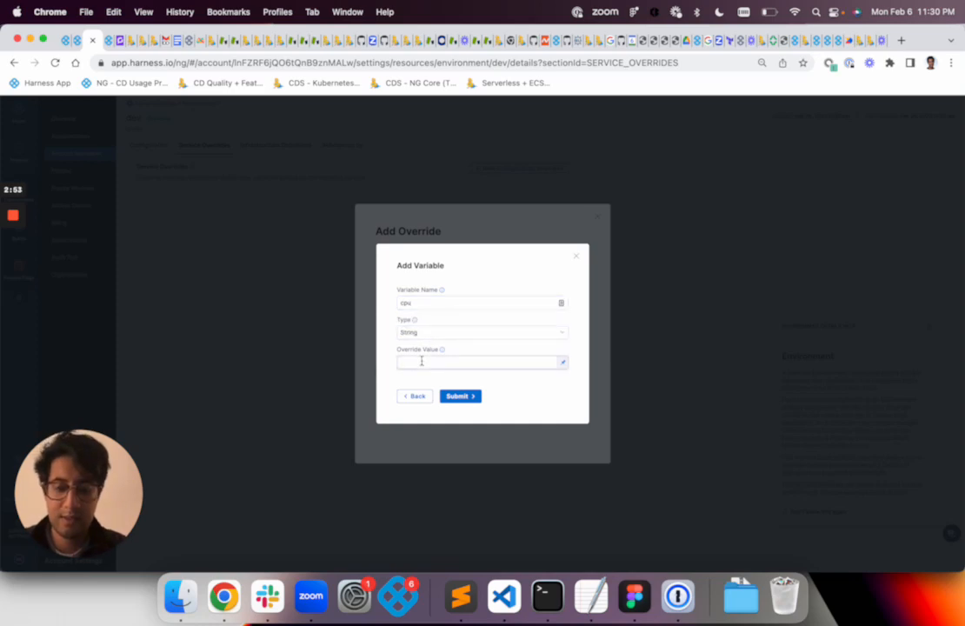
{"action": "type", "text": "0.25"}
{"action": "left_click", "coordinate": [454, 398]}
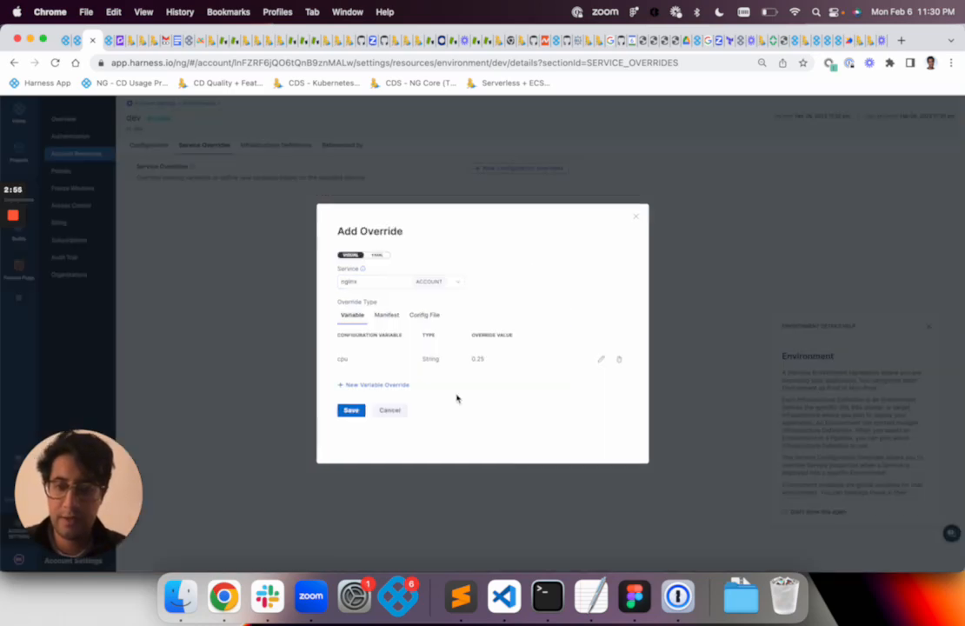
{"action": "left_click", "coordinate": [352, 412]}
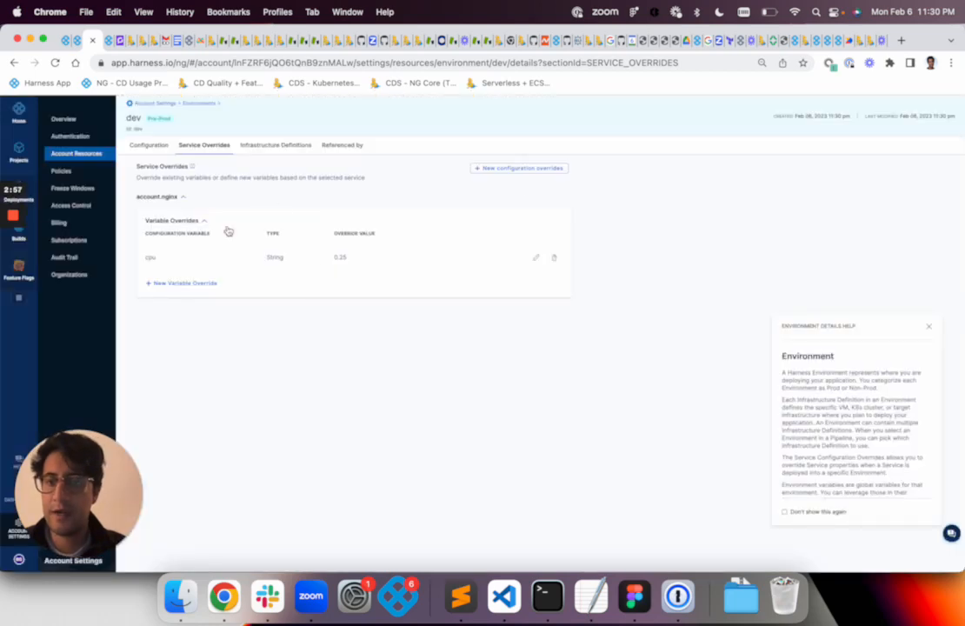
Step: Start a new infrastructure definition named dev with the Kubernetes deployment type in the dev environment
{"action": "left_click", "coordinate": [283, 150]}
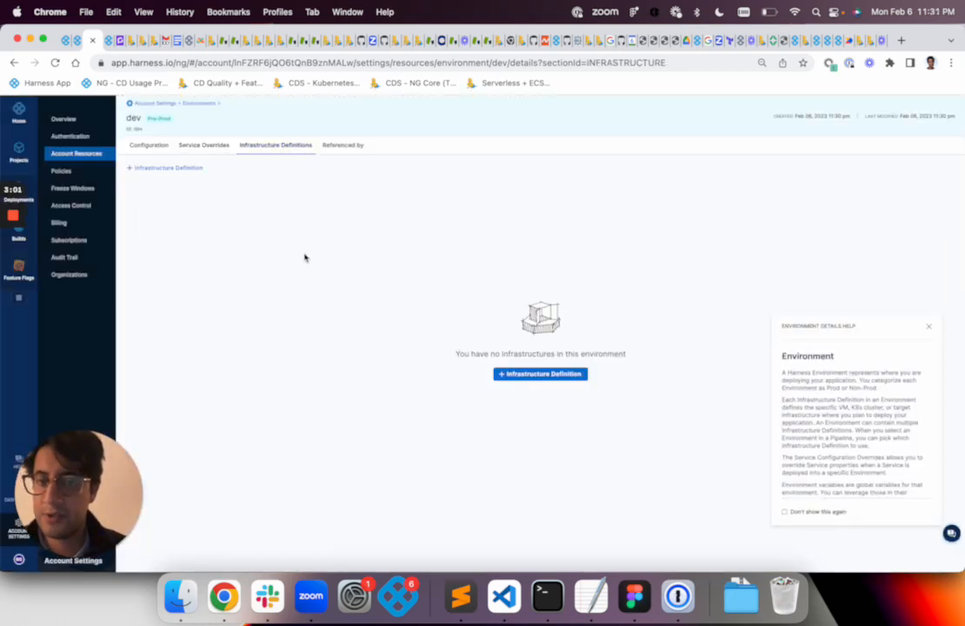
{"action": "left_click", "coordinate": [172, 169]}
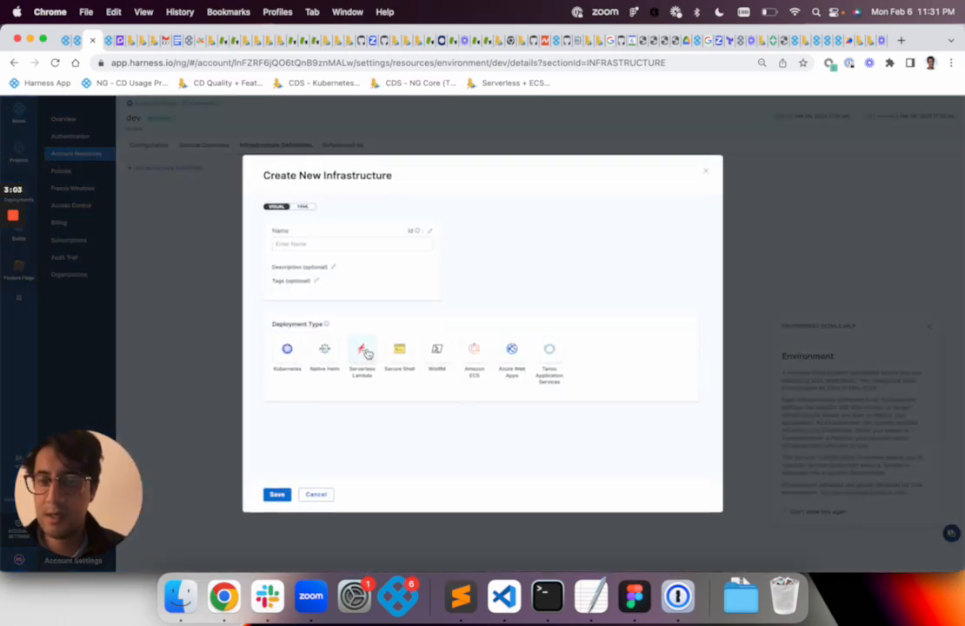
{"action": "left_click", "coordinate": [288, 364]}
{"action": "left_click", "coordinate": [332, 242]}
{"action": "type", "text": "dev"}
{"action": "scroll", "coordinate": [340, 304], "scroll_direction": "down", "scroll_amount": 1}
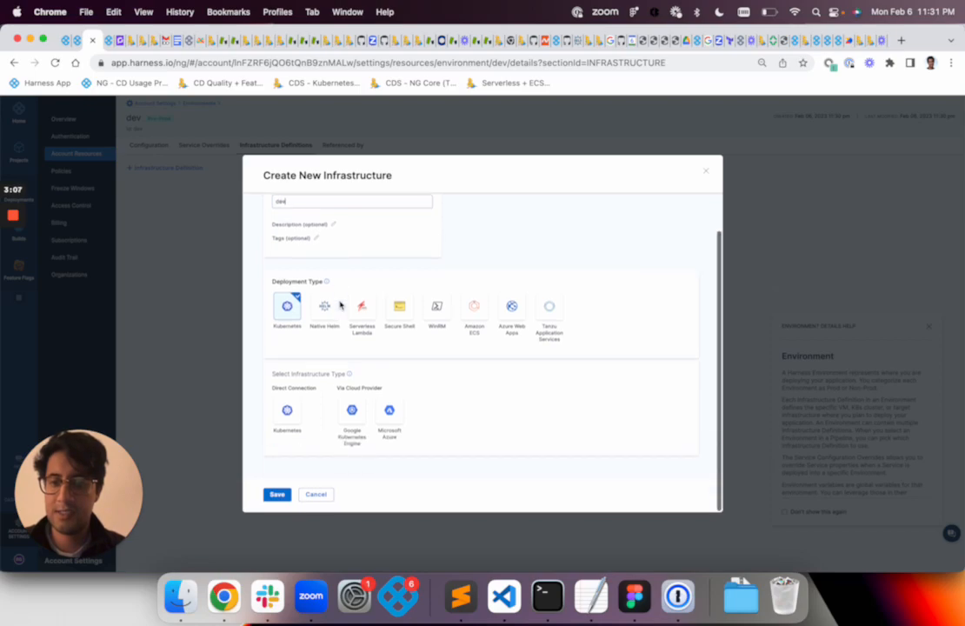
Step: Set the infrastructure type to direct Kubernetes connection and assign the Harness Kubernetes Cluster connector
{"action": "left_click", "coordinate": [287, 412]}
{"action": "scroll", "coordinate": [292, 409], "scroll_direction": "down", "scroll_amount": 3}
{"action": "left_click", "coordinate": [315, 400]}
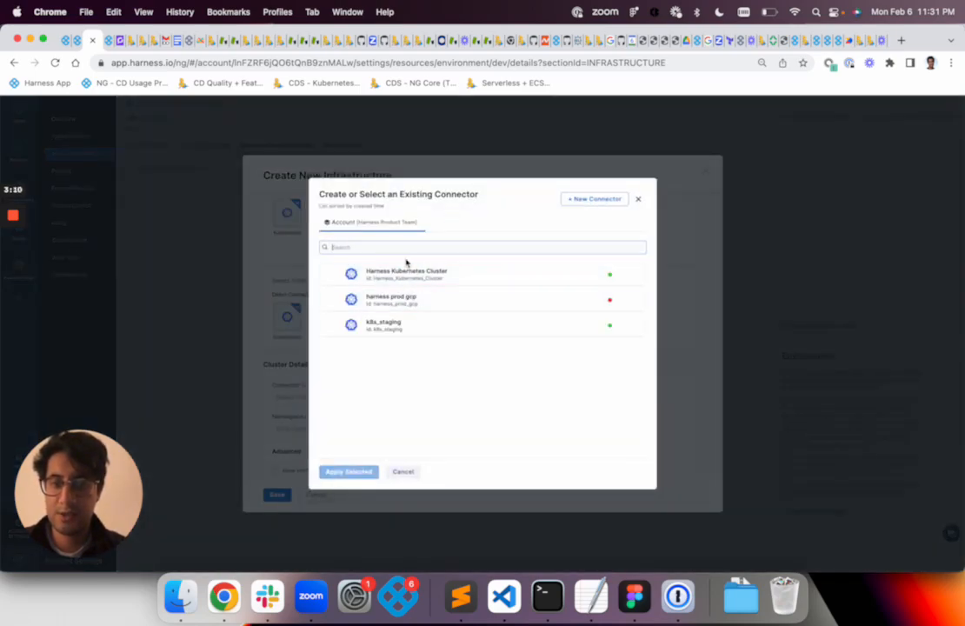
{"action": "left_click", "coordinate": [407, 271]}
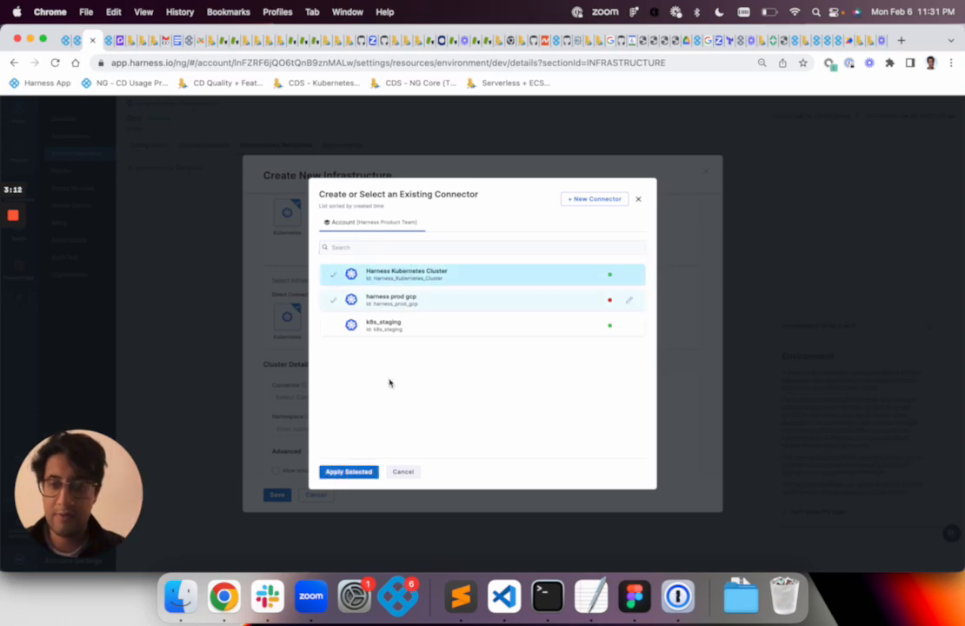
{"action": "left_click", "coordinate": [357, 473]}
Step: Set the infrastructure's namespace to dev and save the infrastructure definition
{"action": "left_click", "coordinate": [360, 400]}
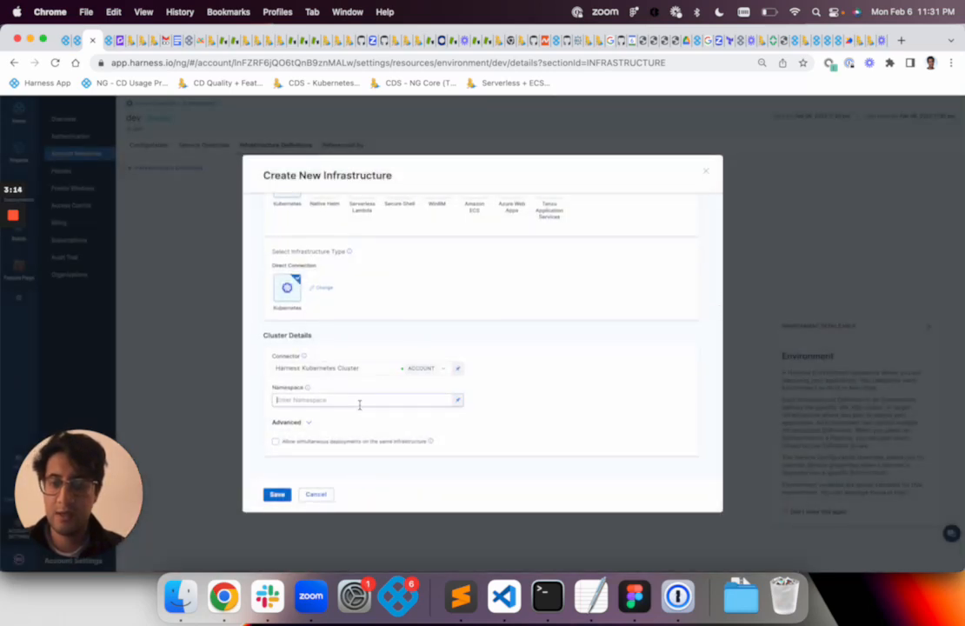
{"action": "type", "text": "dev"}
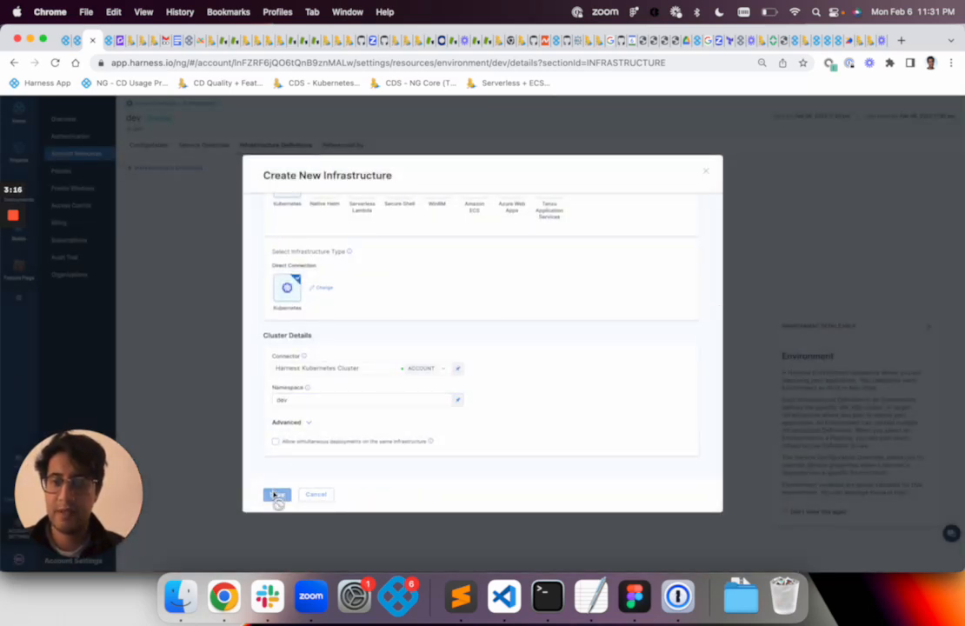
{"action": "left_click", "coordinate": [277, 494]}
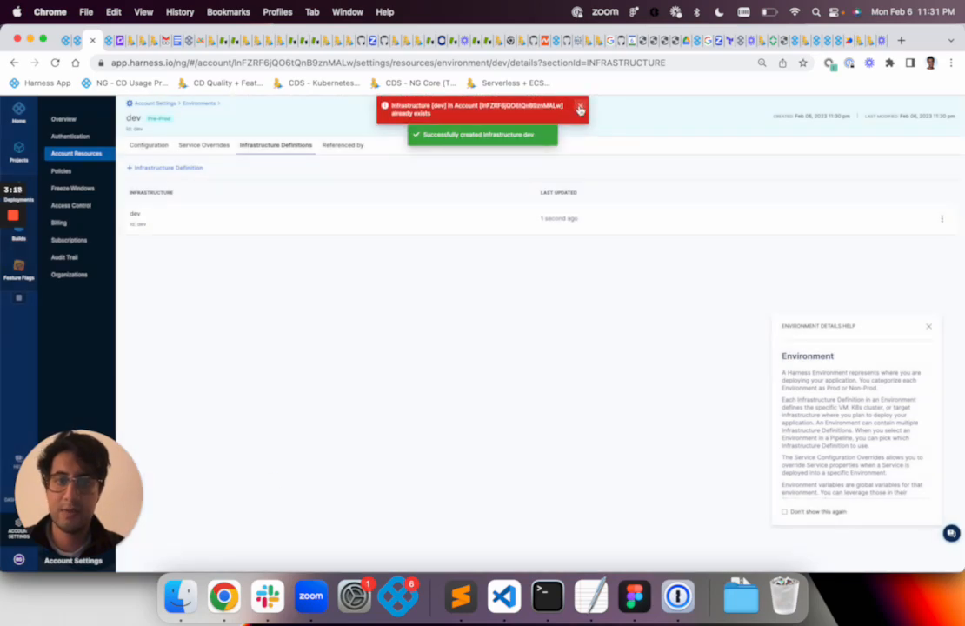
{"action": "left_click", "coordinate": [580, 108]}
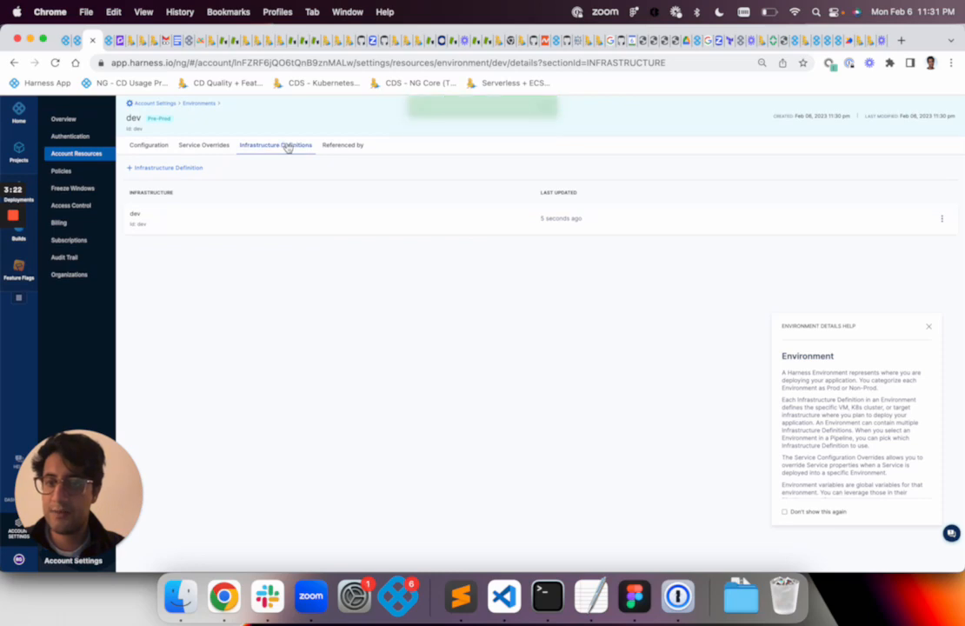
Step: Review the dev environment's service overrides and configuration, and return to the account resources overview
{"action": "left_click", "coordinate": [209, 148]}
{"action": "left_click", "coordinate": [155, 153]}
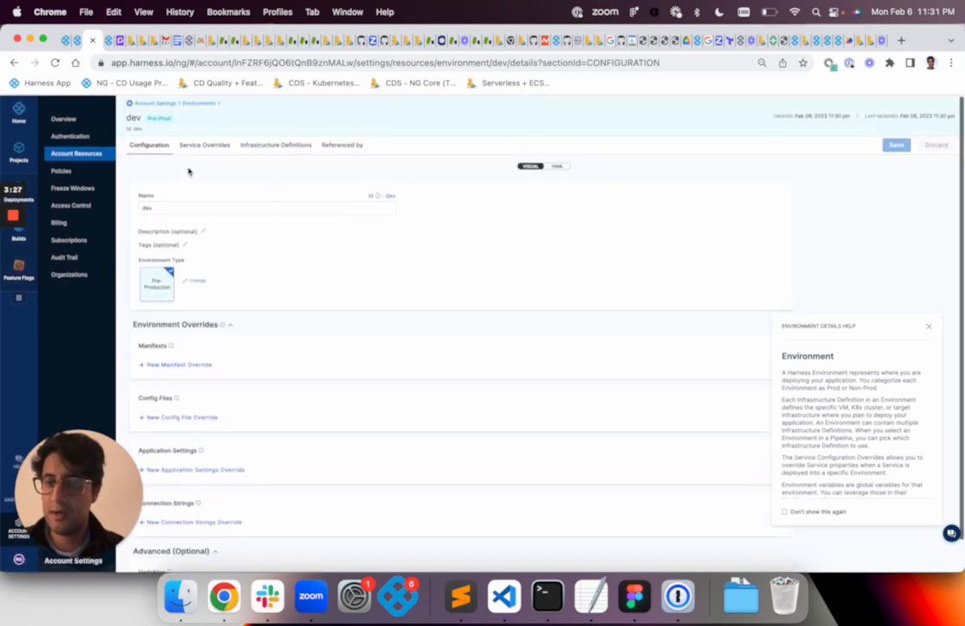
{"action": "left_click", "coordinate": [78, 154]}
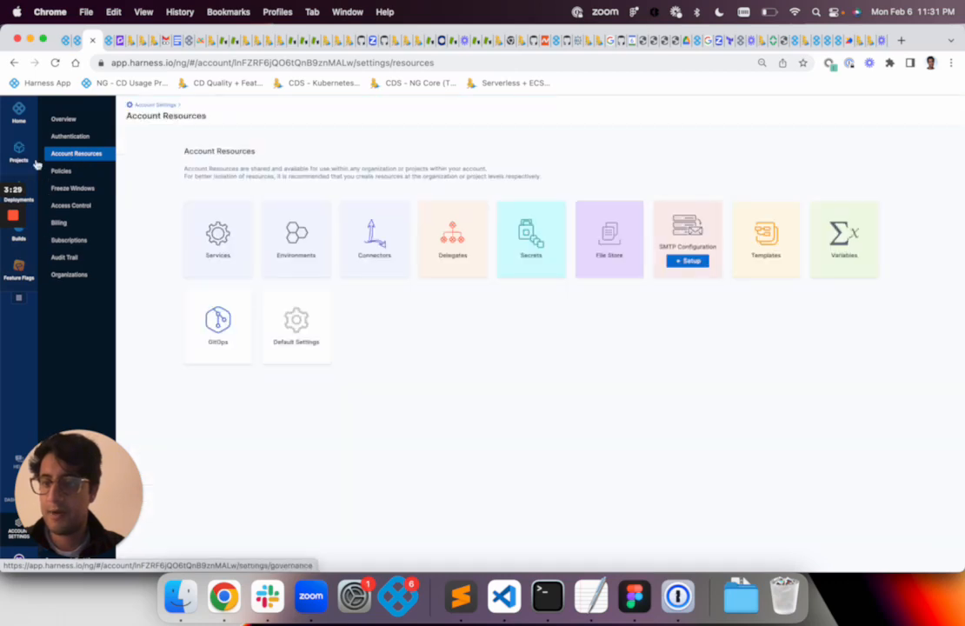
Step: Open the CDNG Demo Pipeline from the project's pipelines
{"action": "left_click", "coordinate": [28, 151]}
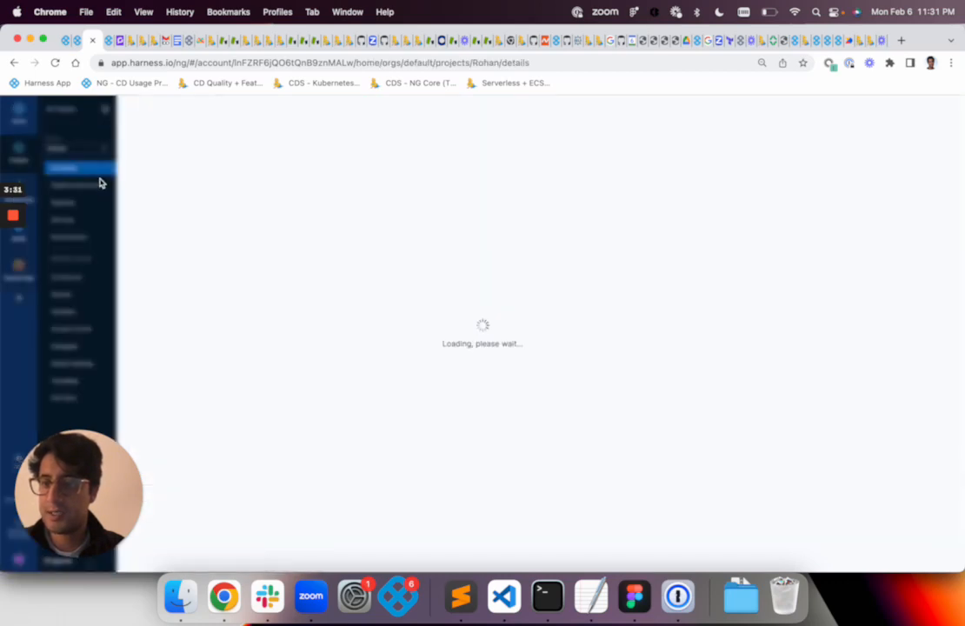
{"action": "left_click", "coordinate": [64, 202]}
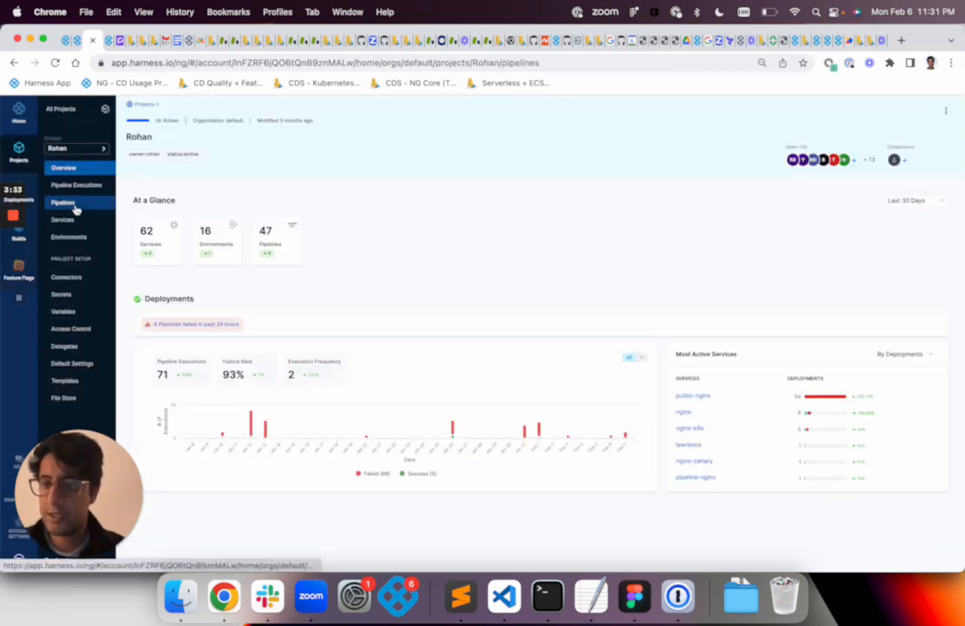
{"action": "left_click", "coordinate": [238, 217]}
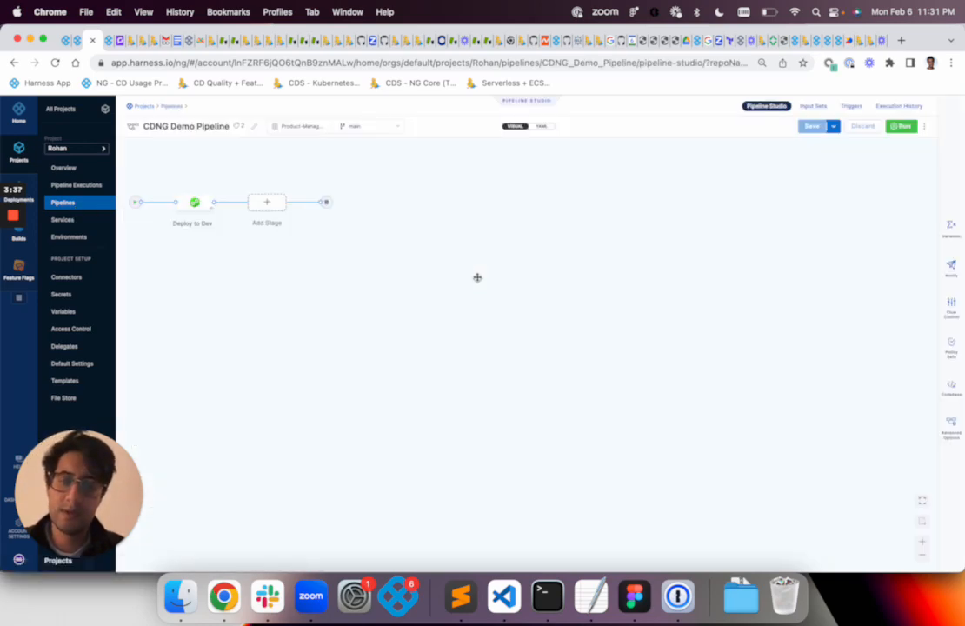
Step: Add a Deploy stage named Dev with the Kubernetes deployment type after the Deploy to Dev stage
{"action": "left_click", "coordinate": [267, 202]}
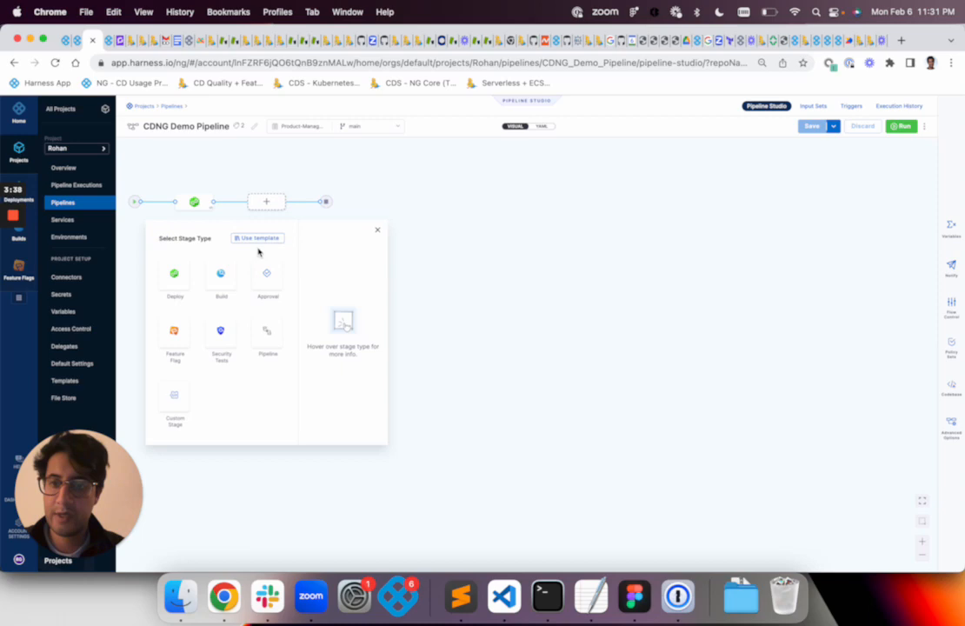
{"action": "left_click", "coordinate": [173, 274]}
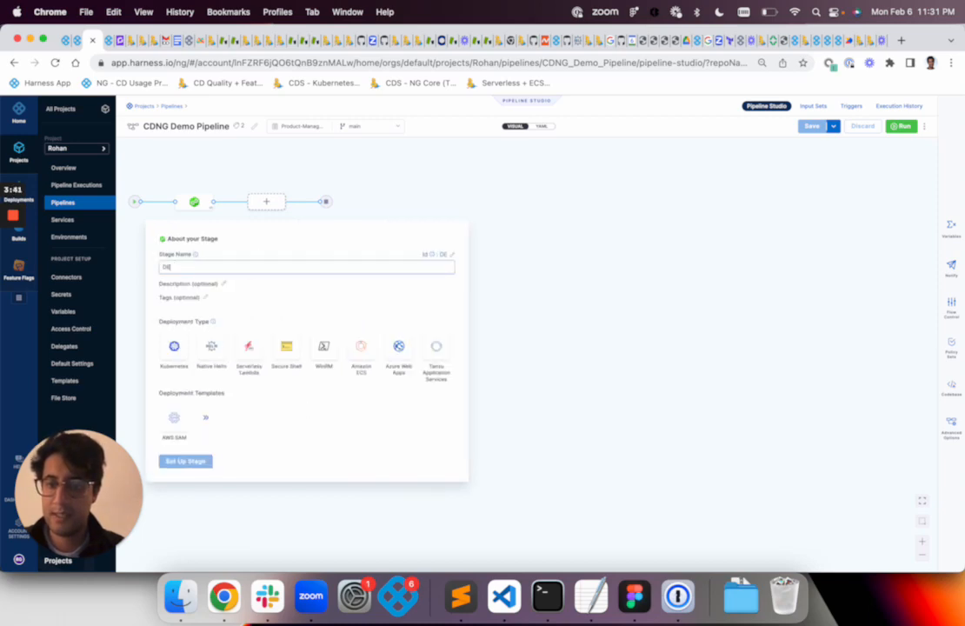
{"action": "type", "text": "Dev"}
{"action": "left_click", "coordinate": [174, 346]}
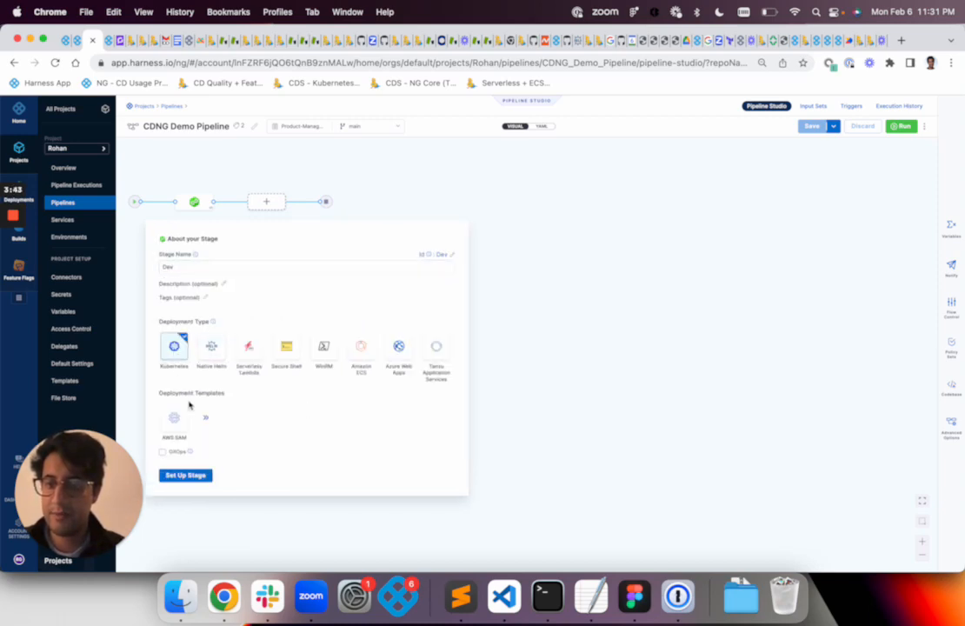
{"action": "left_click", "coordinate": [197, 476]}
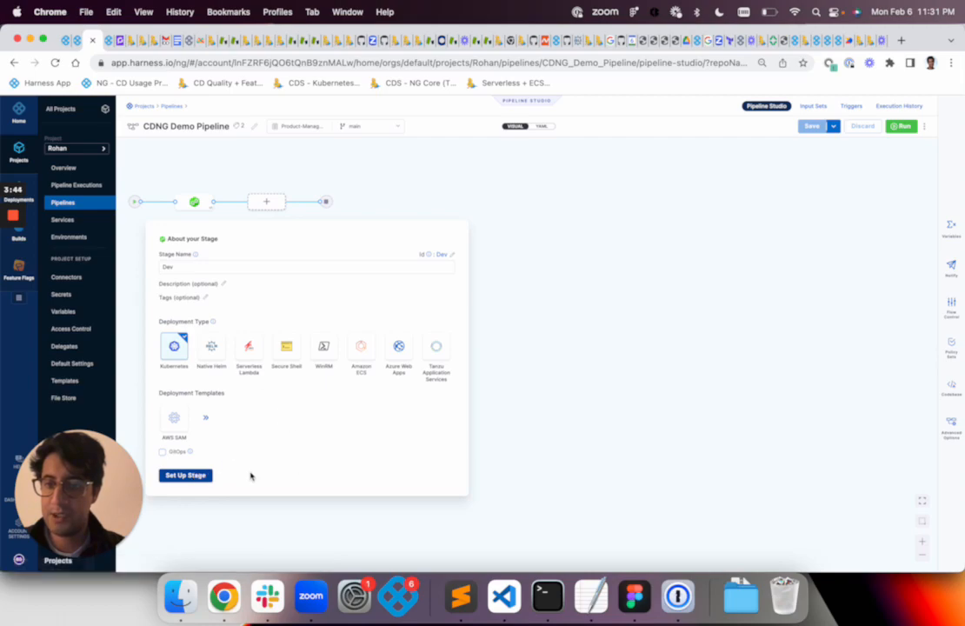
Step: Assign the account-level nginx service to the Dev stage and continue to its environment settings
{"action": "left_click", "coordinate": [218, 318]}
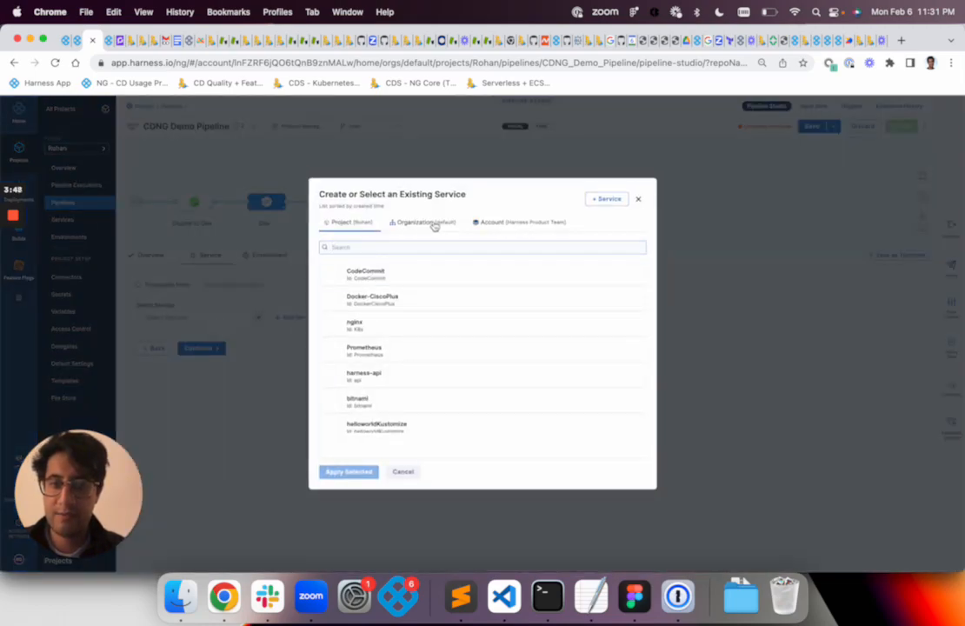
{"action": "left_click", "coordinate": [522, 227]}
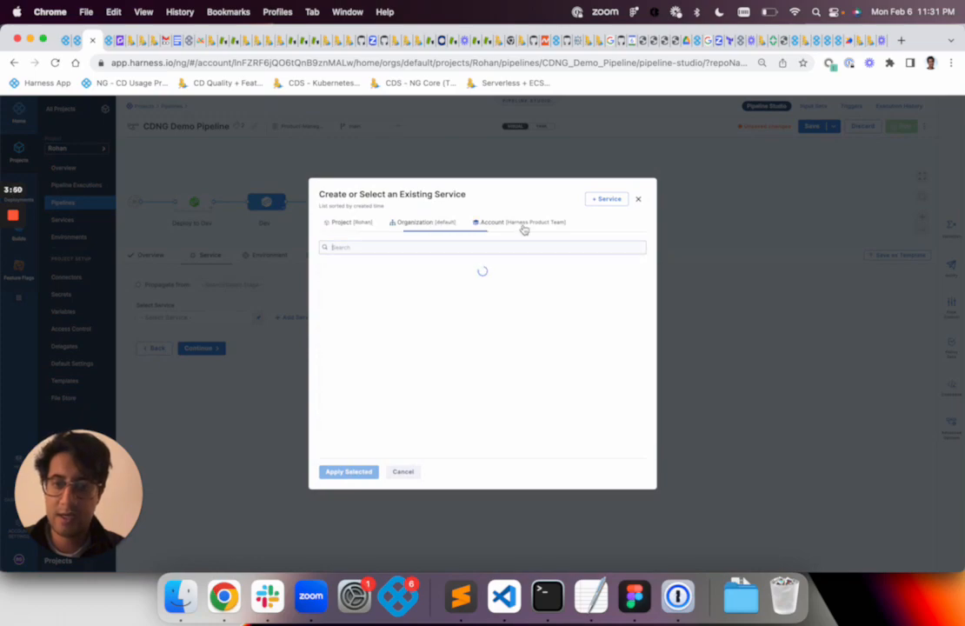
{"action": "left_click", "coordinate": [427, 278]}
{"action": "left_click", "coordinate": [349, 474]}
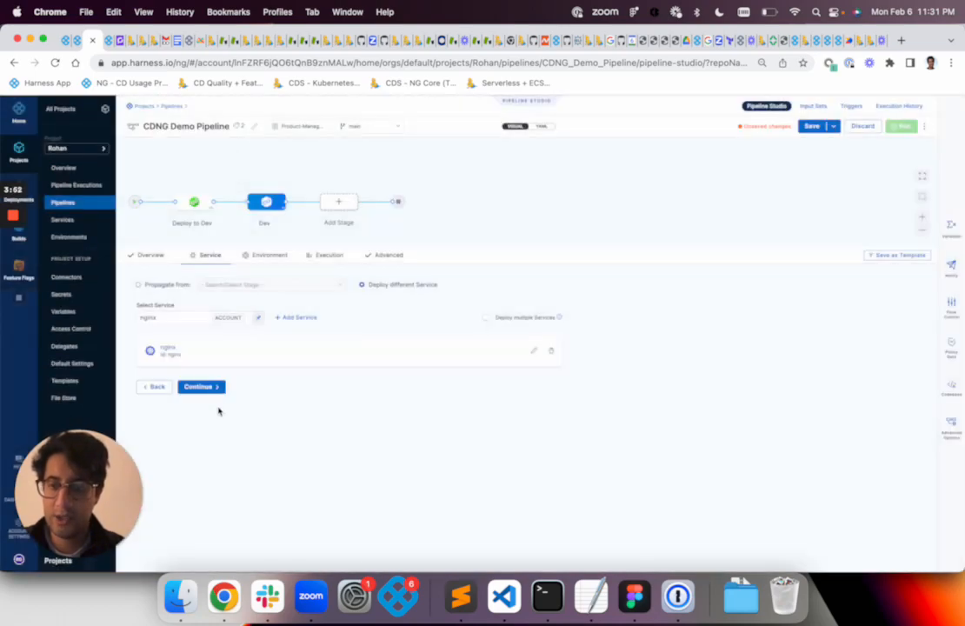
{"action": "left_click", "coordinate": [212, 389]}
Step: Assign the account-level dev environment and its dev infrastructure to the Dev stage
{"action": "left_click", "coordinate": [222, 295]}
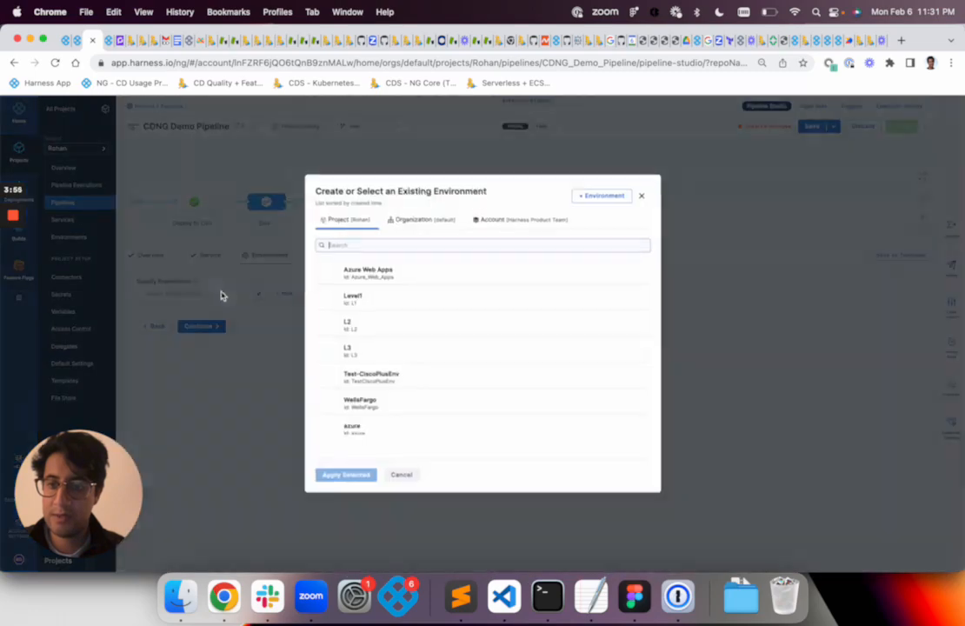
{"action": "left_click", "coordinate": [513, 226]}
{"action": "left_click", "coordinate": [409, 279]}
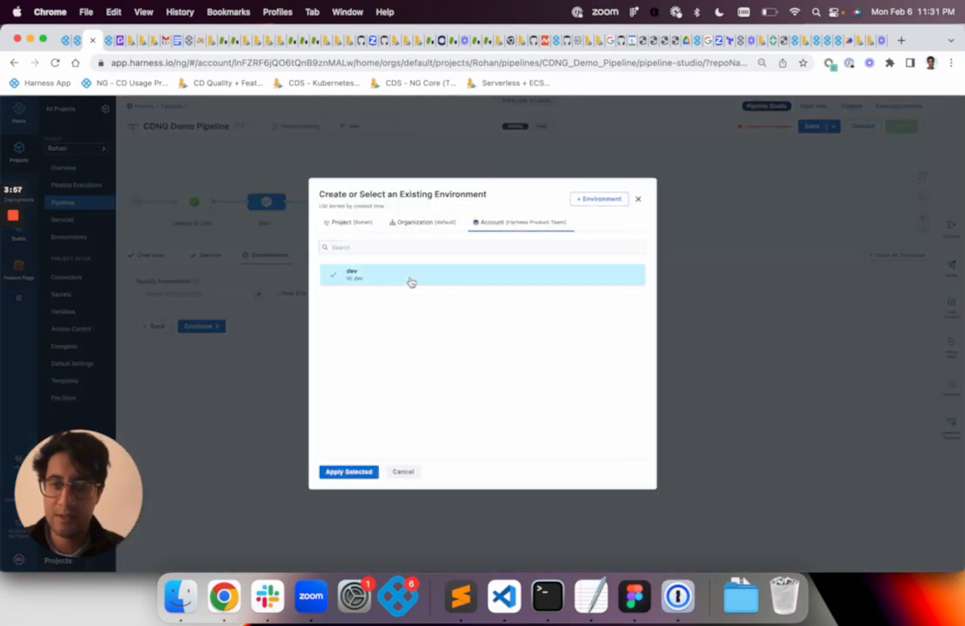
{"action": "left_click", "coordinate": [365, 471]}
{"action": "left_click", "coordinate": [220, 378]}
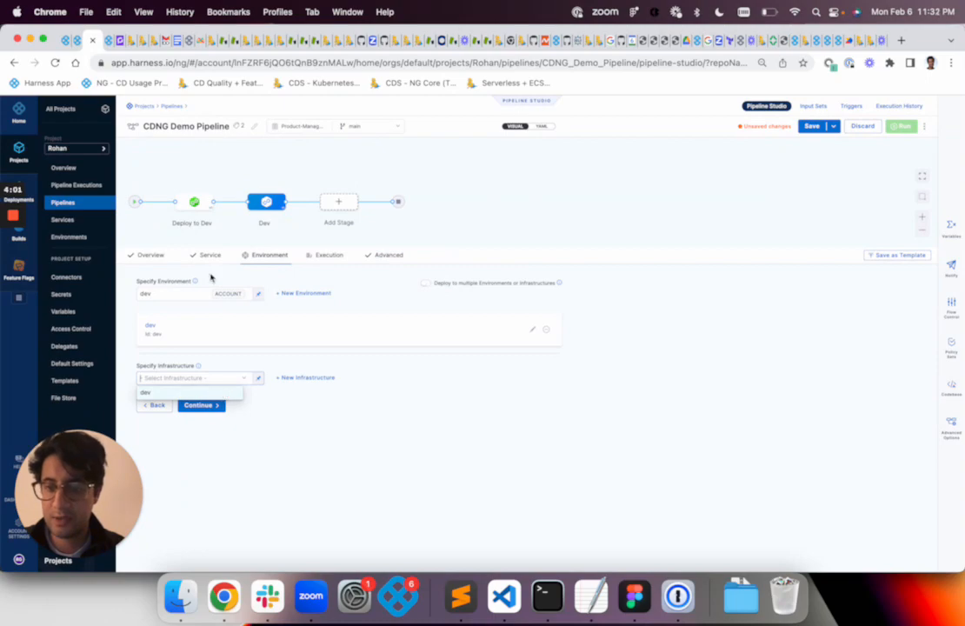
{"action": "left_click", "coordinate": [169, 392]}
Step: Apply the Rolling execution strategy to the Dev stage and save the pipeline to the existing main branch in Git
{"action": "left_click", "coordinate": [200, 446]}
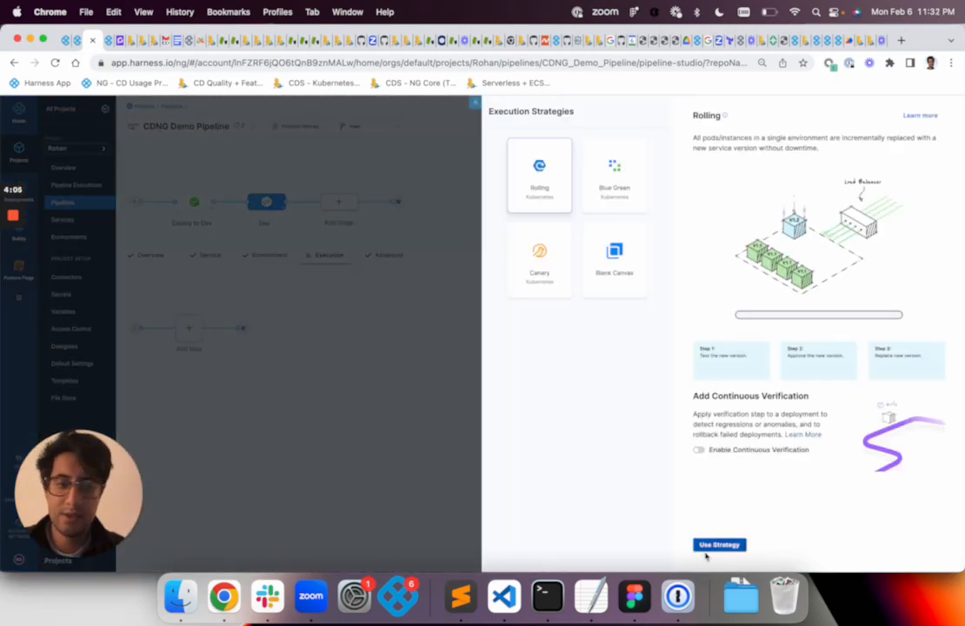
{"action": "left_click", "coordinate": [710, 546]}
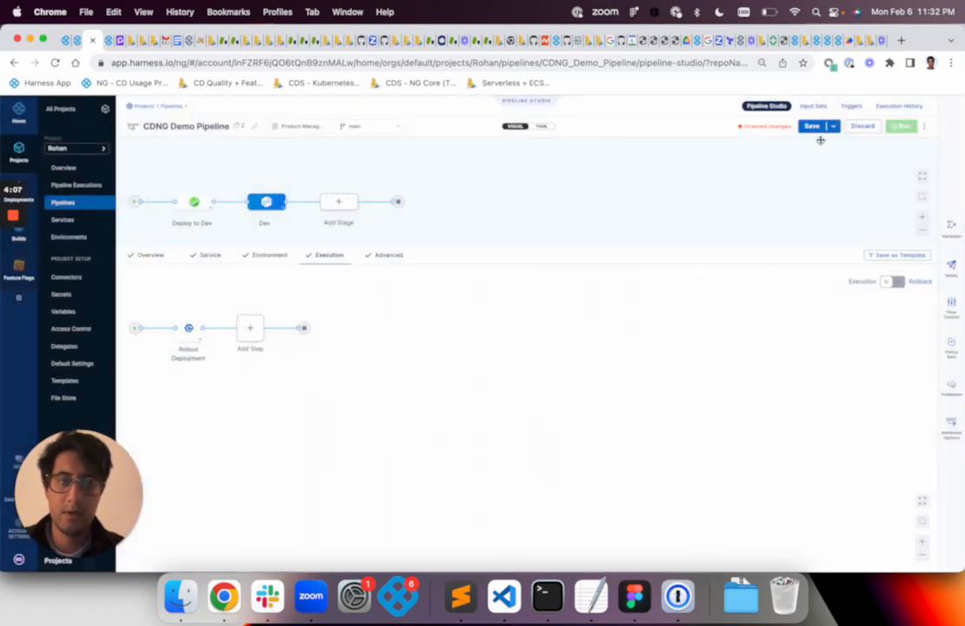
{"action": "left_click", "coordinate": [810, 127]}
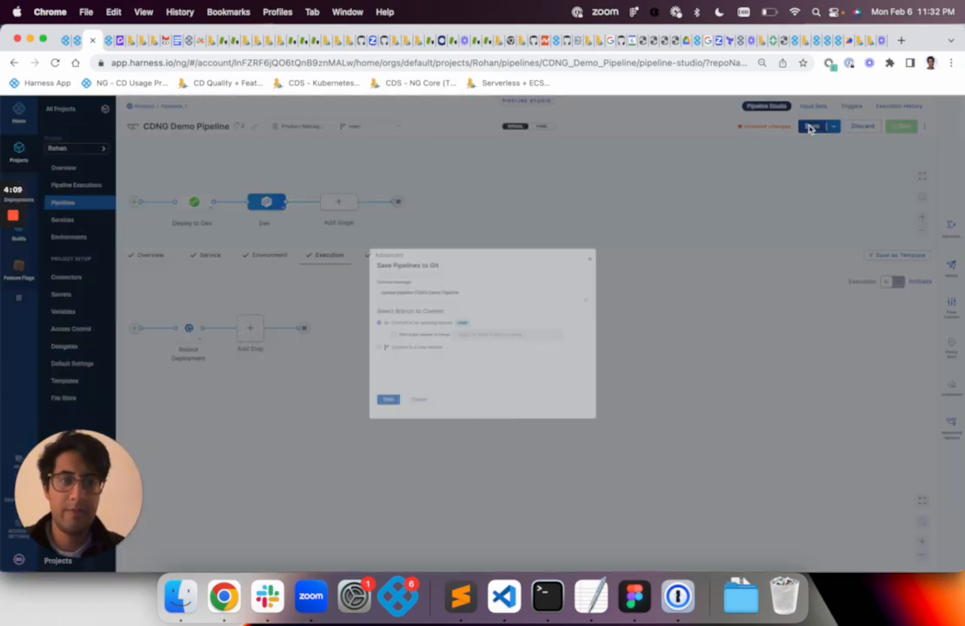
{"action": "left_click", "coordinate": [356, 424]}
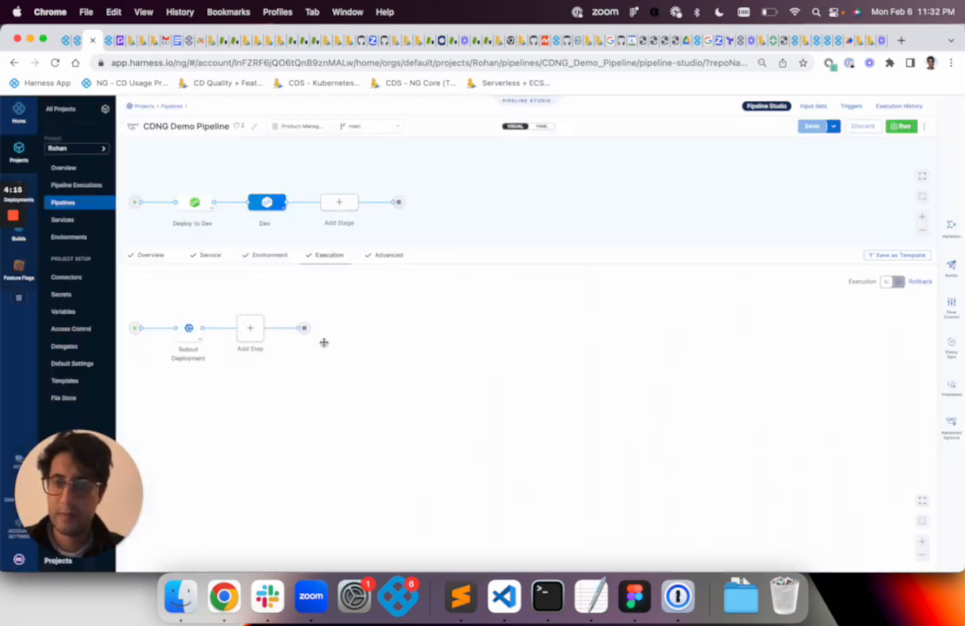
Step: Open the Product Management Design organization in the account settings and examine its organization-level resources, including services and environments
{"action": "mouse_move", "coordinate": [193, 349]}
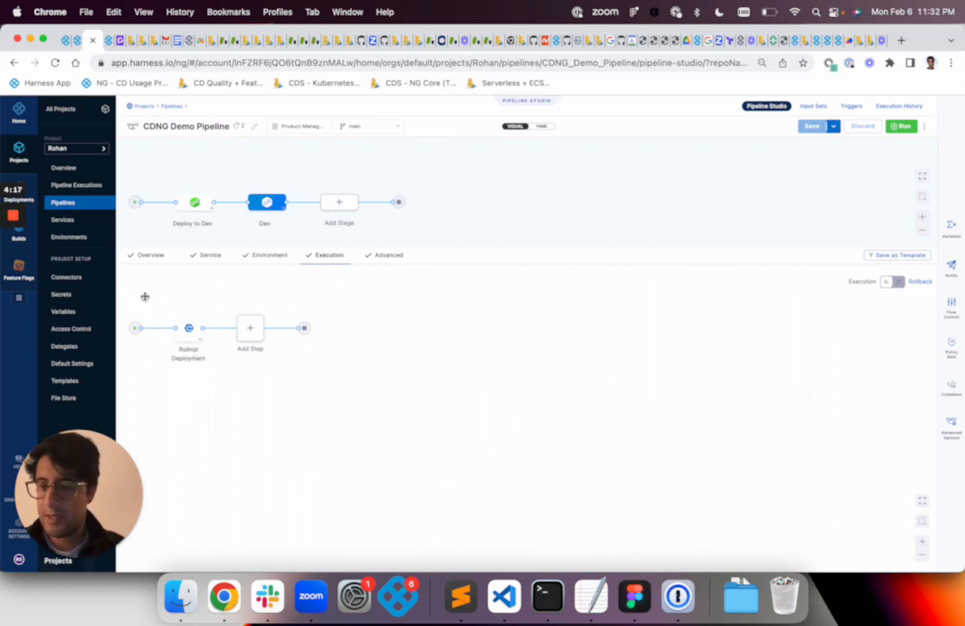
{"action": "left_click", "coordinate": [18, 526]}
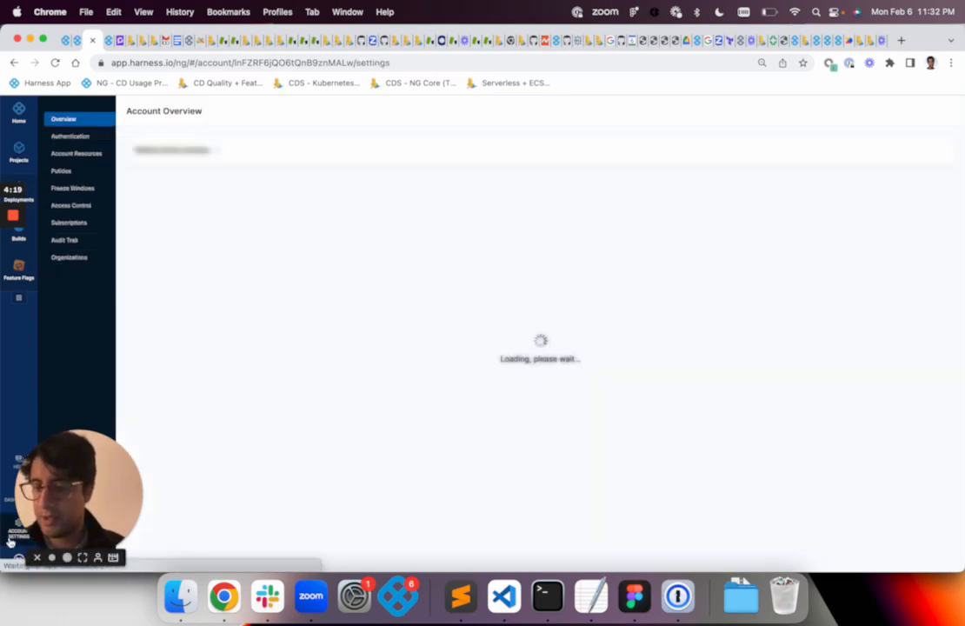
{"action": "left_click", "coordinate": [83, 276]}
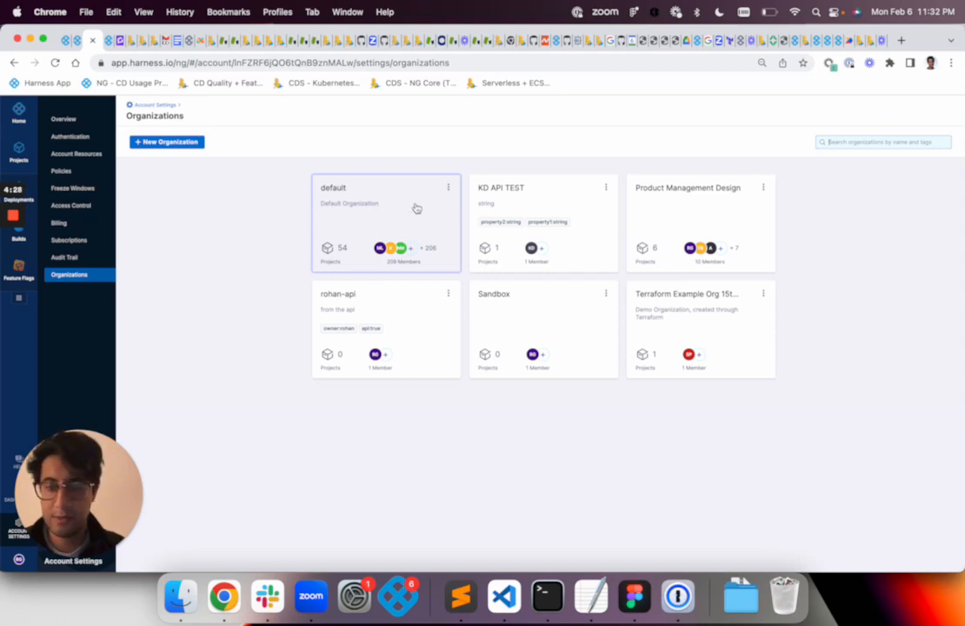
{"action": "left_click", "coordinate": [716, 213]}
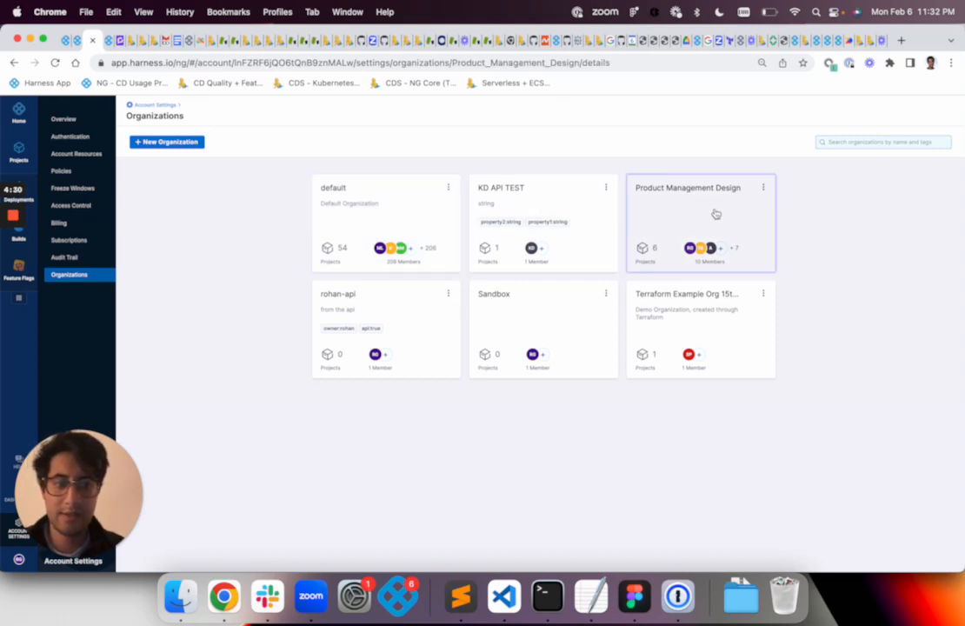
{"action": "scroll", "coordinate": [174, 313], "scroll_direction": "down", "scroll_amount": 1}
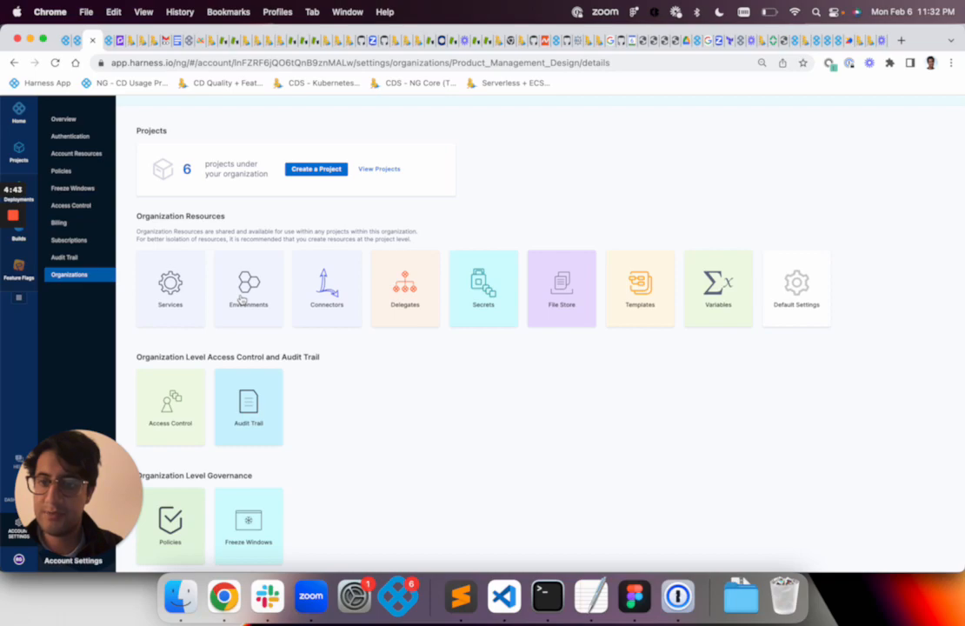
{"action": "mouse_move", "coordinate": [10, 219]}
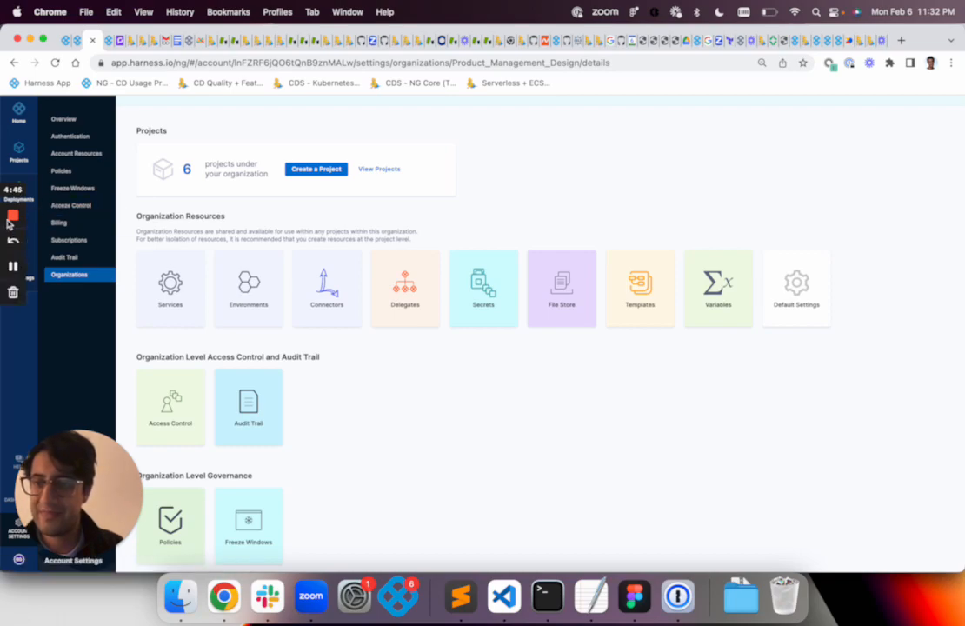